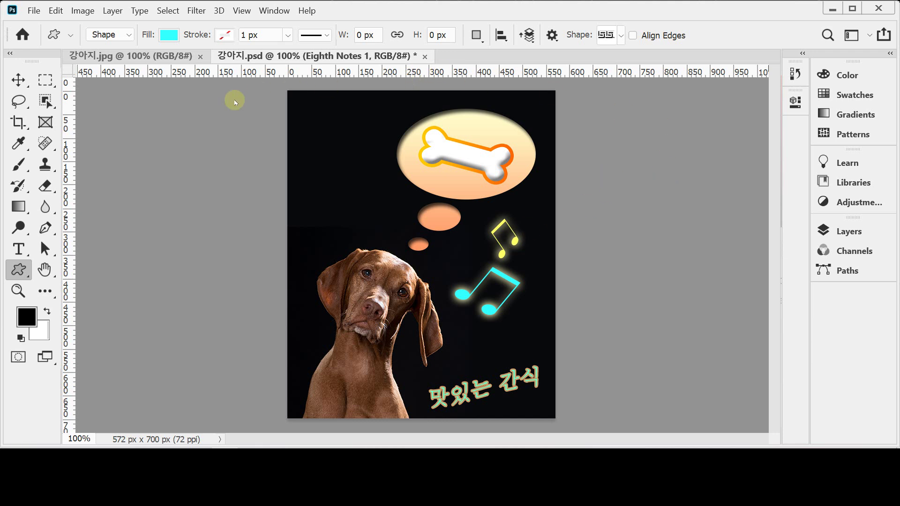
# Step: Switch to the 강아지.jpg document and set the Custom Shape Tool to Shape mode with no stroke
pyautogui.click(119, 56)
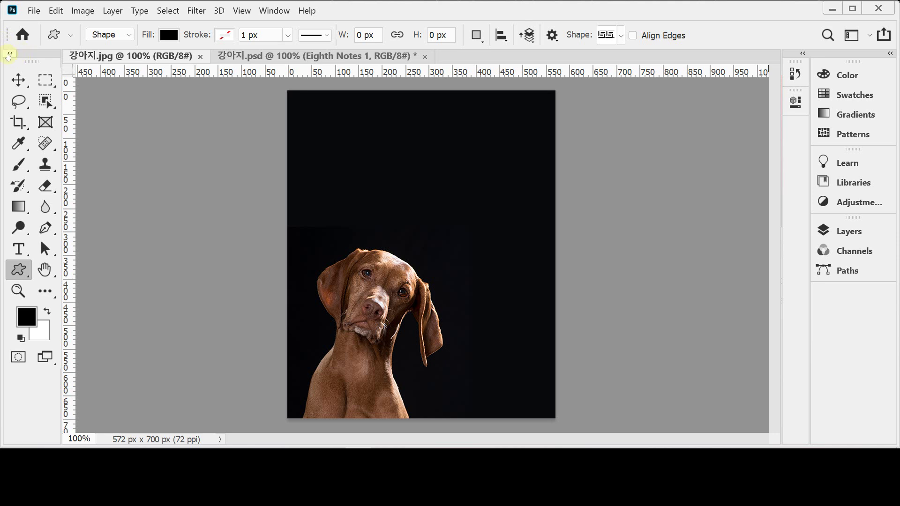
pyautogui.rightClick(18, 276)
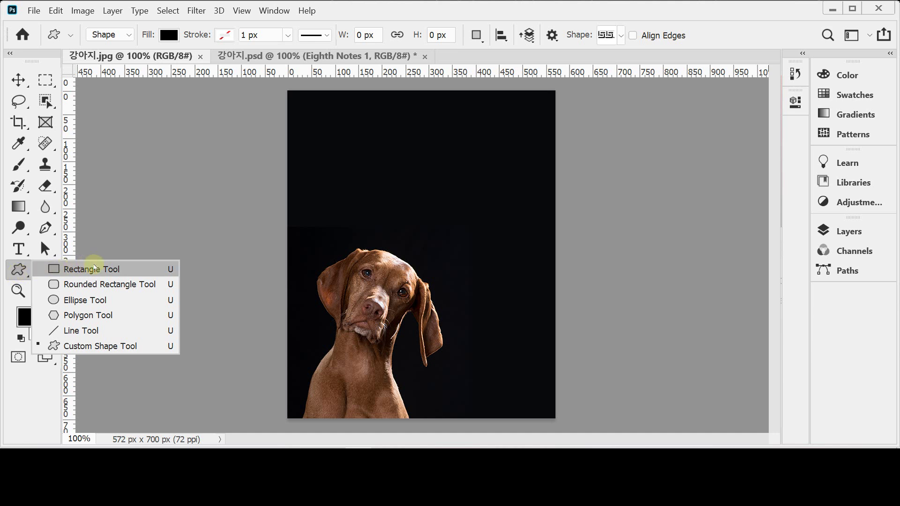
pyautogui.click(136, 351)
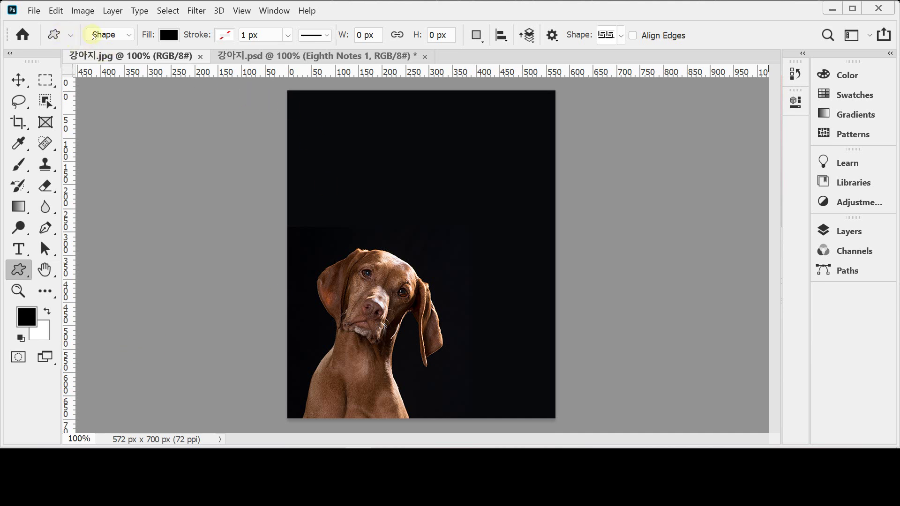
pyautogui.click(126, 37)
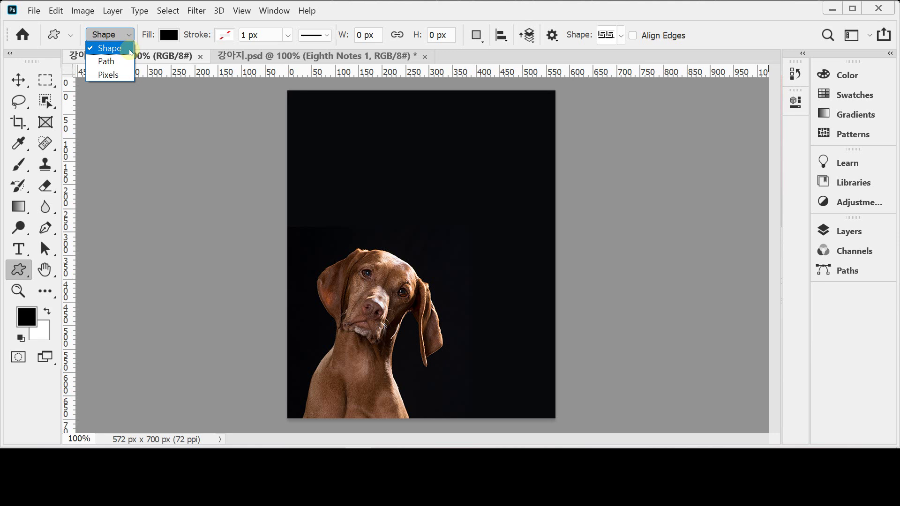
pyautogui.click(129, 49)
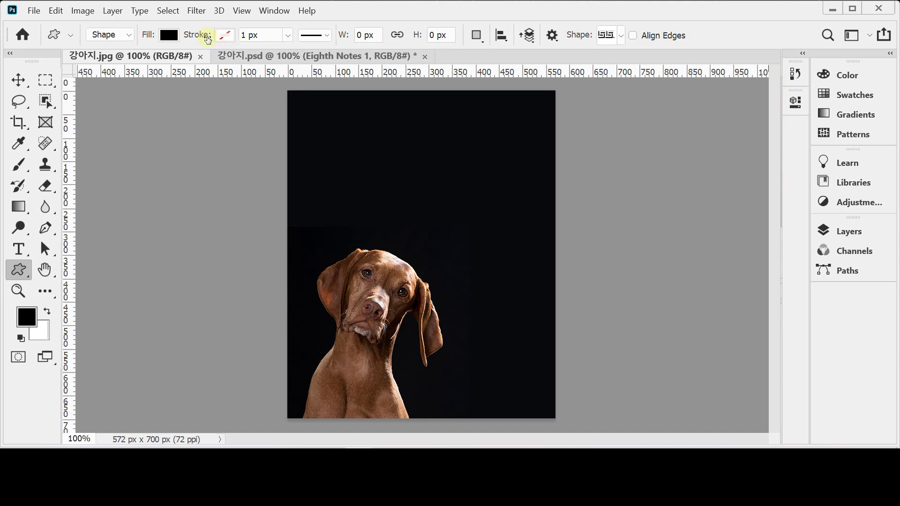
pyautogui.click(224, 36)
pyautogui.click(143, 64)
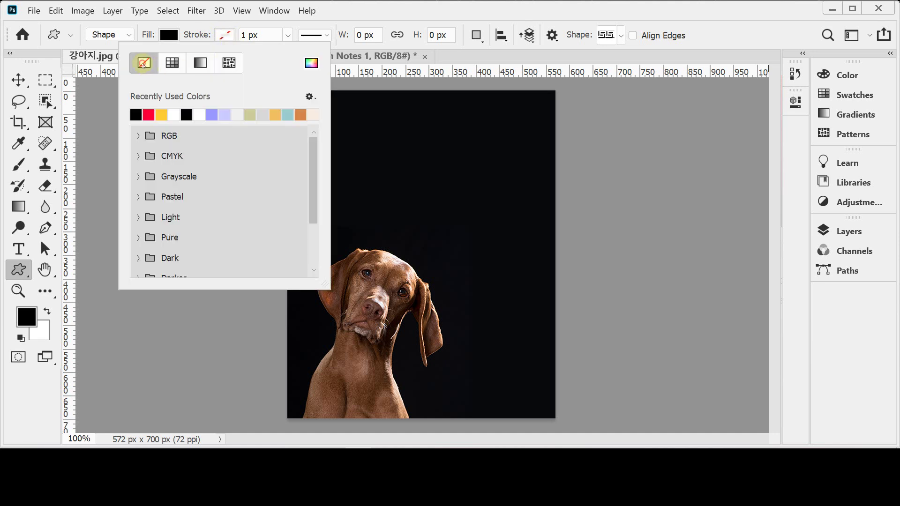
pyautogui.click(141, 34)
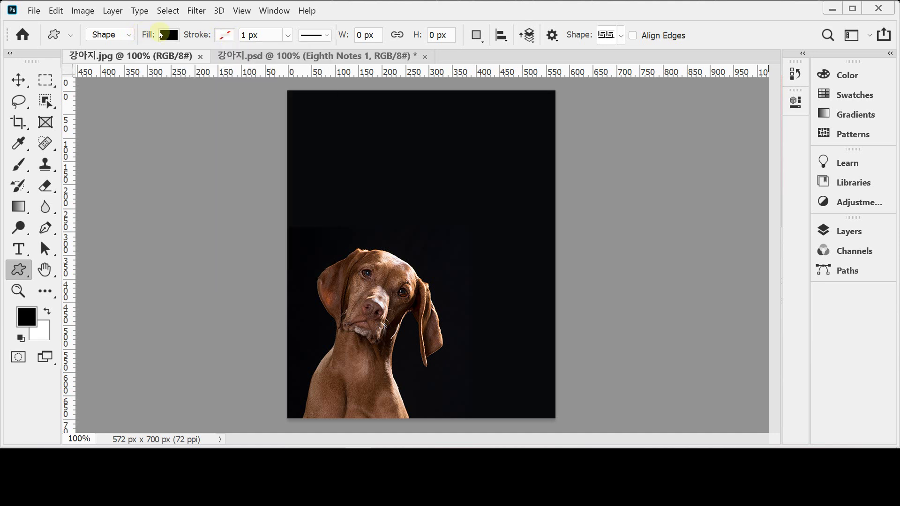
# Step: Look through the no color, solid, gradient and pattern fill types for the custom shape, returning to solid color
pyautogui.click(174, 38)
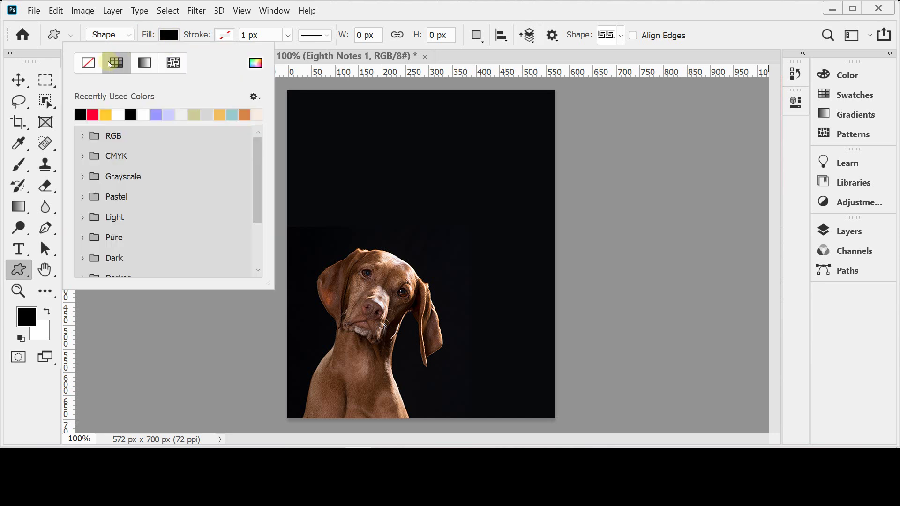
pyautogui.click(86, 62)
pyautogui.click(118, 61)
pyautogui.click(142, 62)
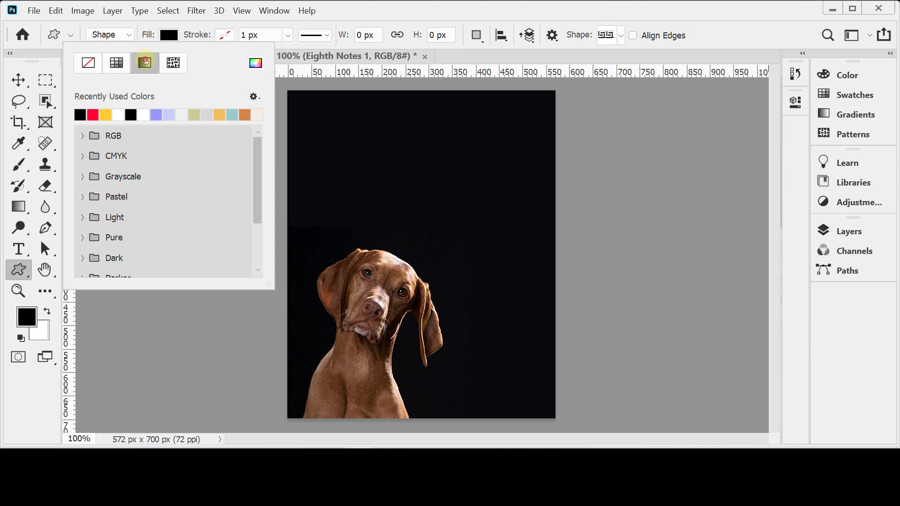
pyautogui.click(173, 64)
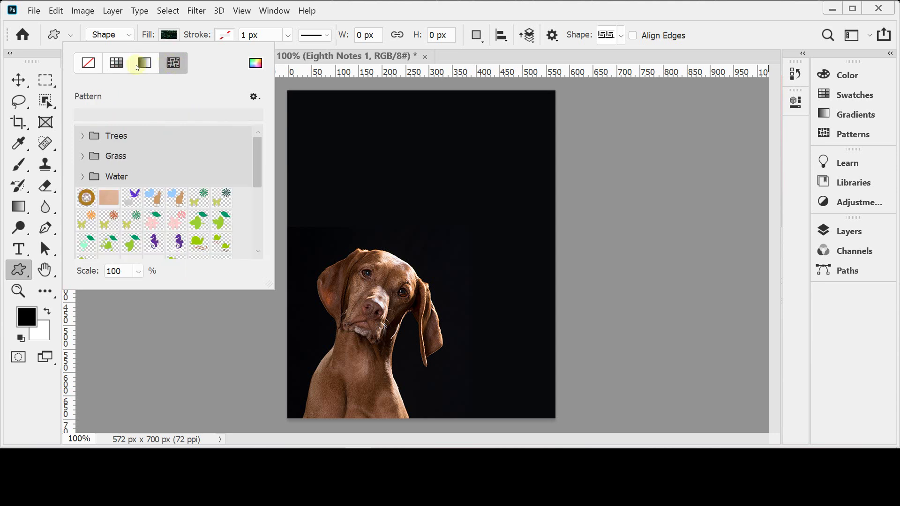
pyautogui.click(117, 63)
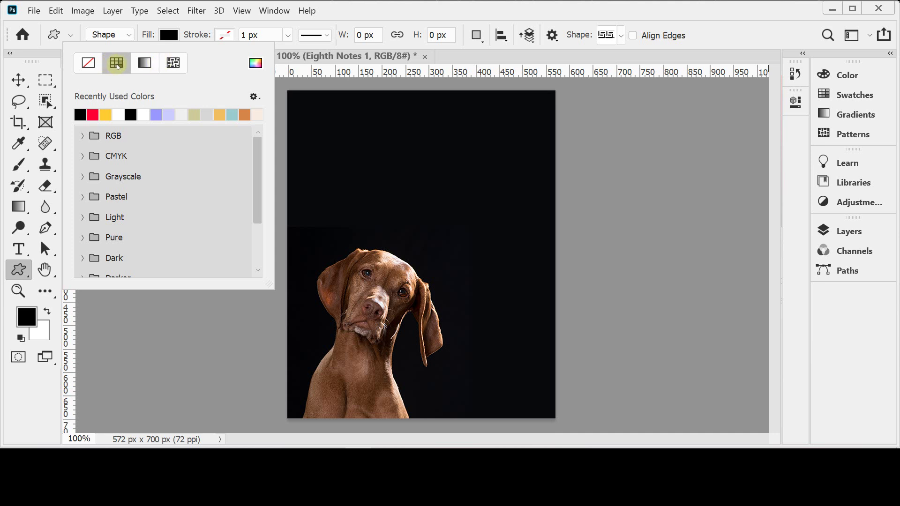
# Step: Set the custom shape's solid fill color to white (ffffff)
pyautogui.click(253, 66)
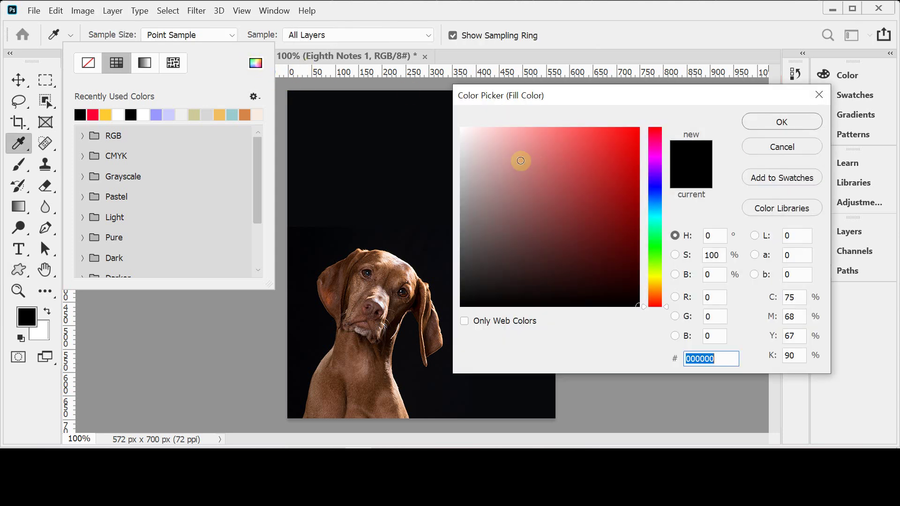
pyautogui.moveTo(497, 101); pyautogui.dragTo(405, 96)
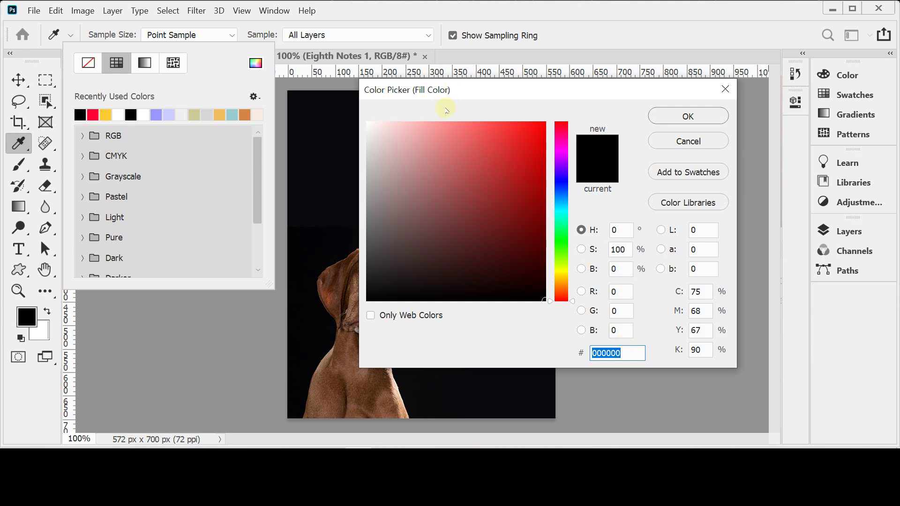
pyautogui.moveTo(459, 90); pyautogui.dragTo(585, 95)
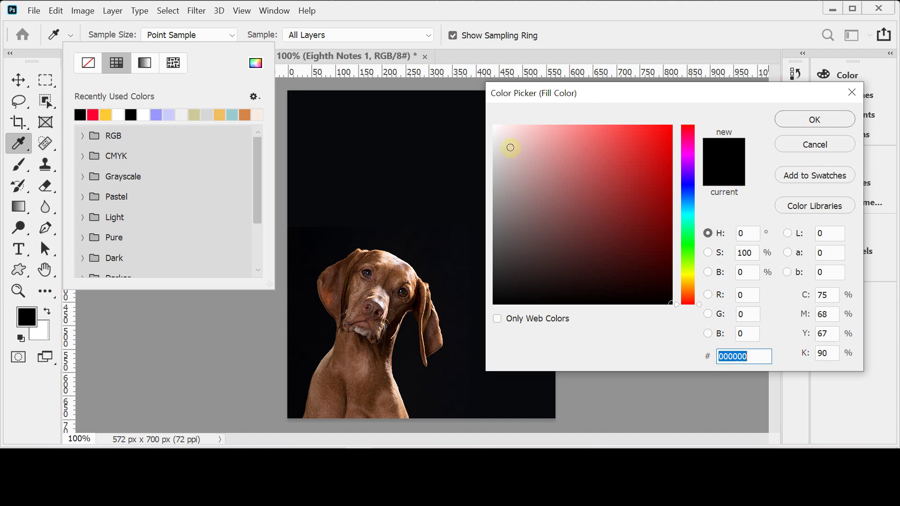
pyautogui.click(508, 142)
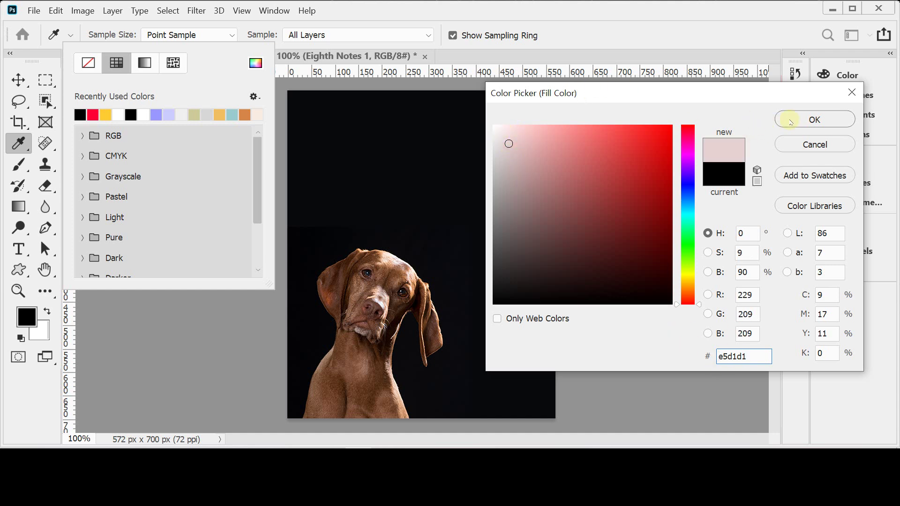
pyautogui.moveTo(506, 133); pyautogui.dragTo(486, 120)
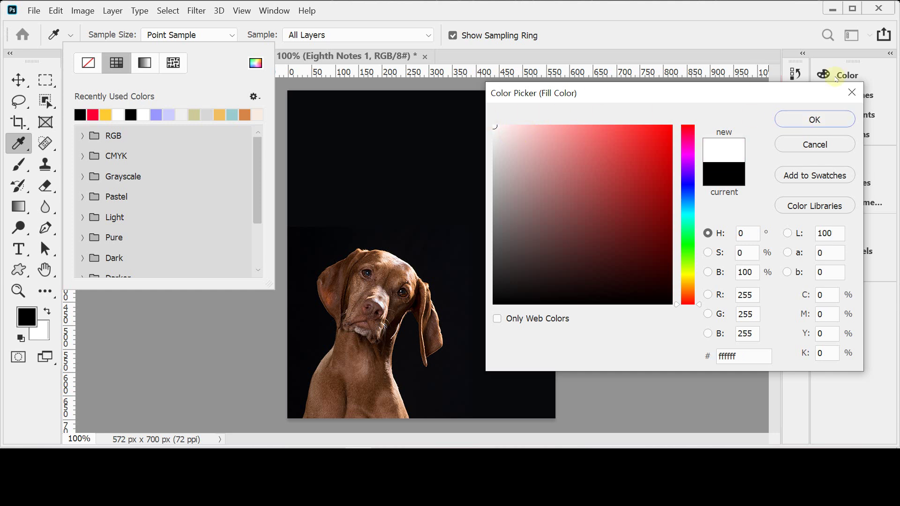
pyautogui.click(798, 117)
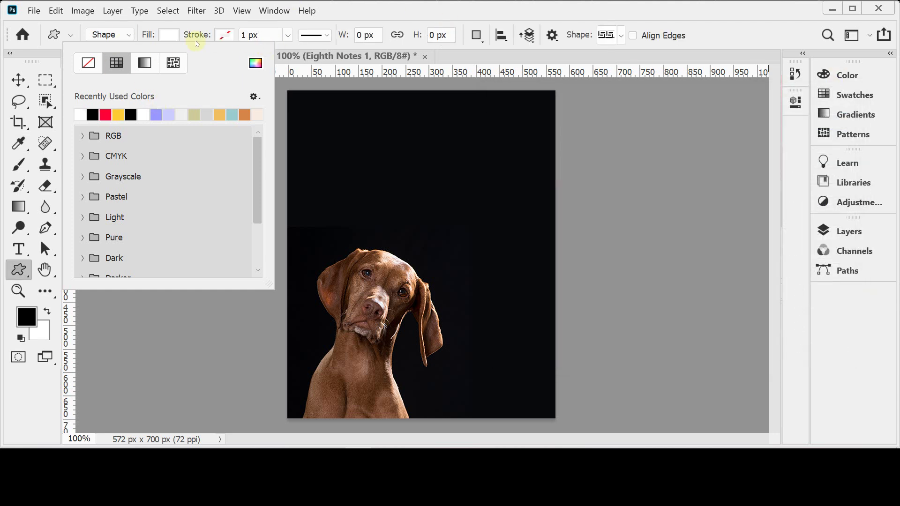
pyautogui.click(347, 12)
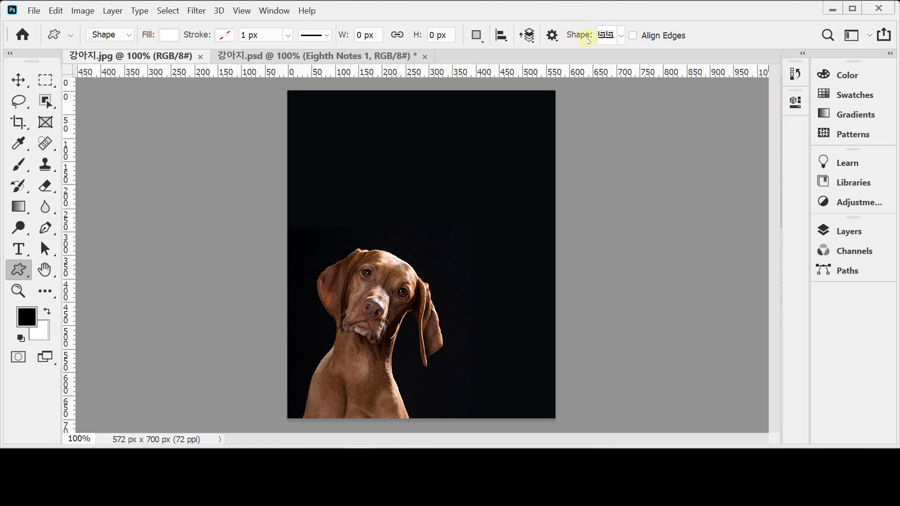
# Step: Examine the available custom shape groups: Leaf Trees, Wild Animals, Boats and Flowers
pyautogui.click(621, 38)
pyautogui.click(622, 42)
pyautogui.click(621, 41)
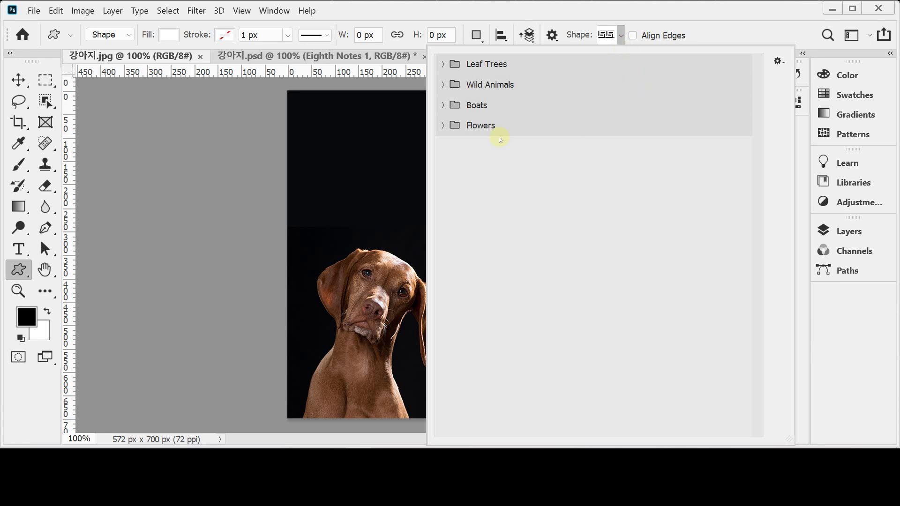
pyautogui.click(443, 65)
pyautogui.click(443, 64)
pyautogui.click(443, 84)
pyautogui.click(442, 84)
pyautogui.click(442, 105)
pyautogui.click(443, 105)
pyautogui.click(443, 126)
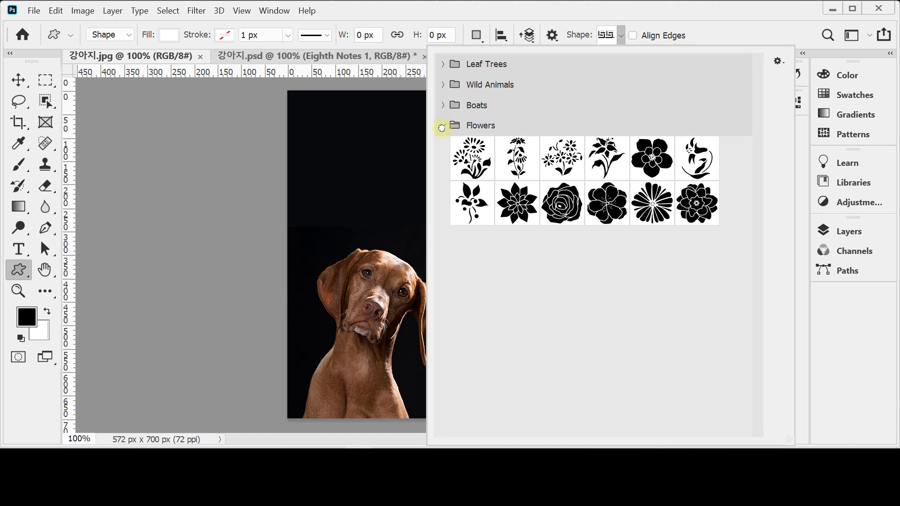
pyautogui.click(442, 126)
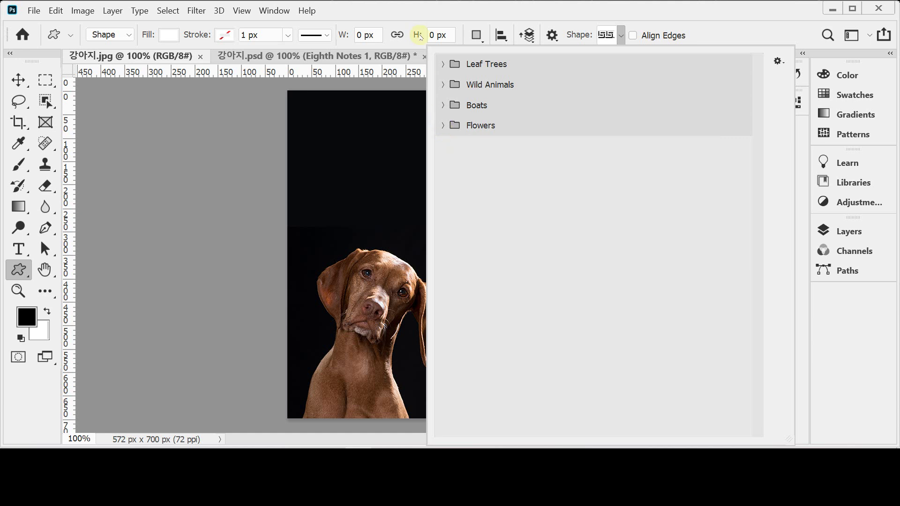
pyautogui.click(415, 13)
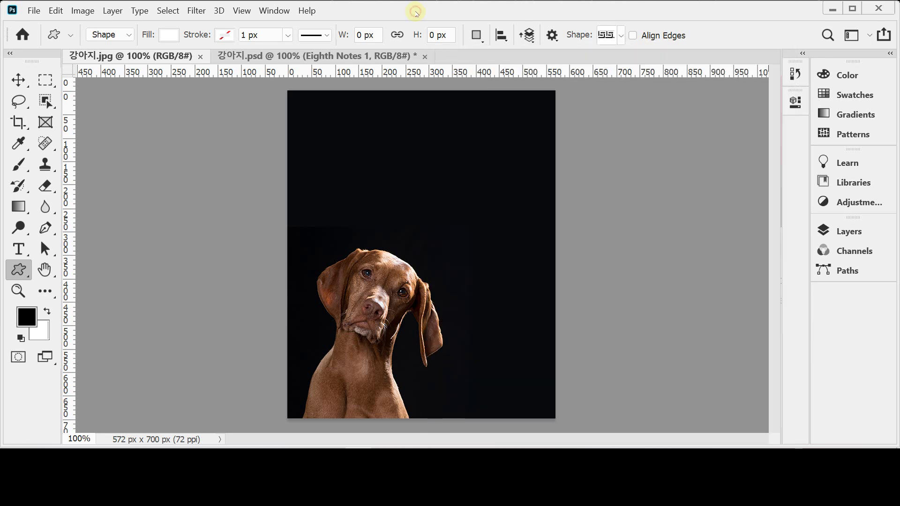
# Step: Load the Legacy Shapes and More collection into the custom shape library
pyautogui.click(274, 12)
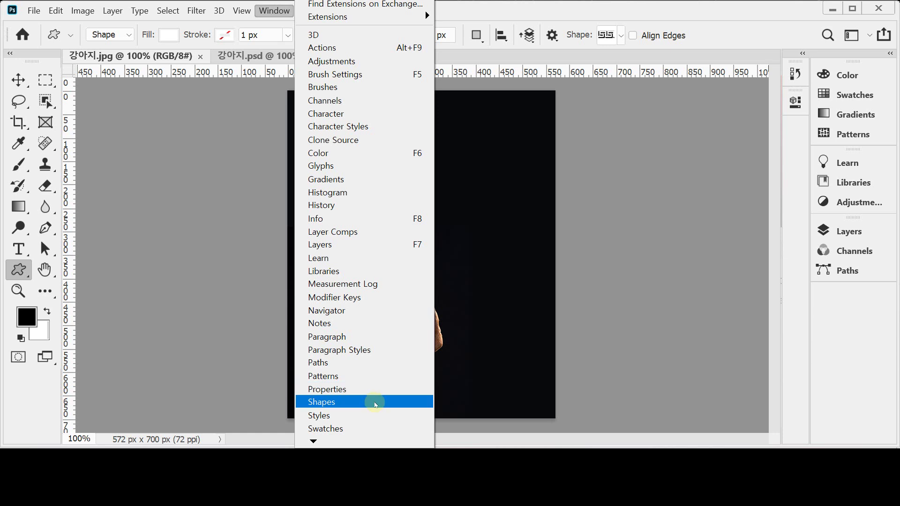
pyautogui.click(376, 404)
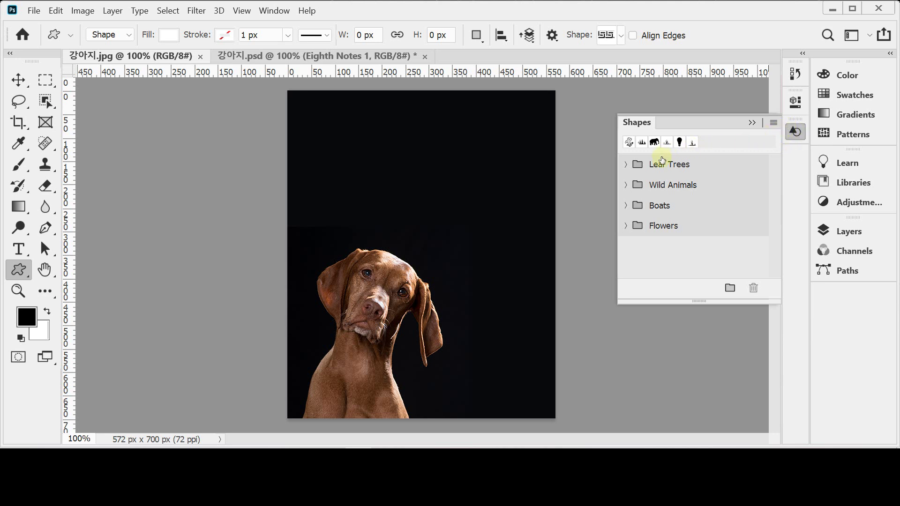
pyautogui.click(621, 38)
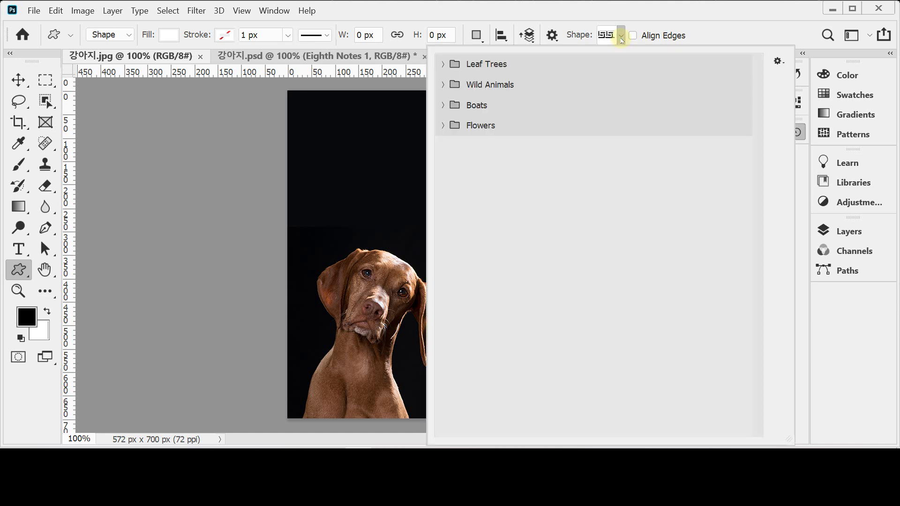
pyautogui.click(621, 38)
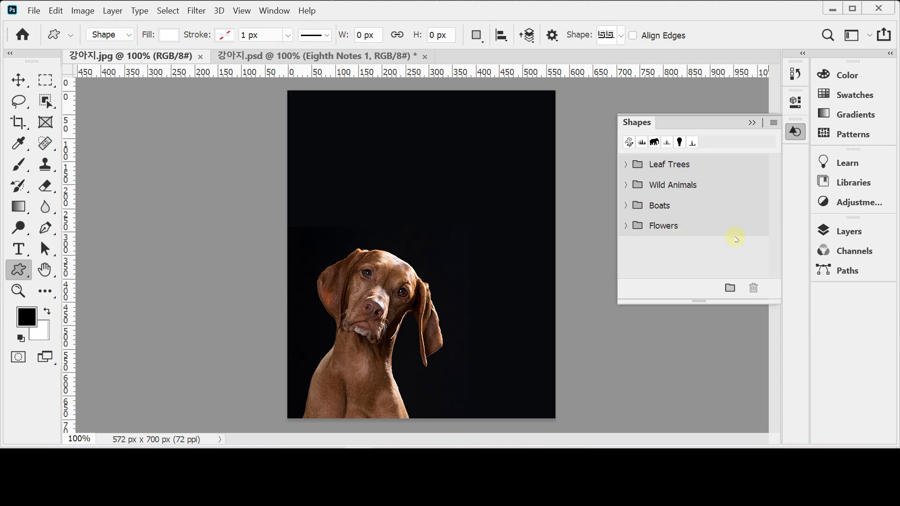
pyautogui.click(774, 124)
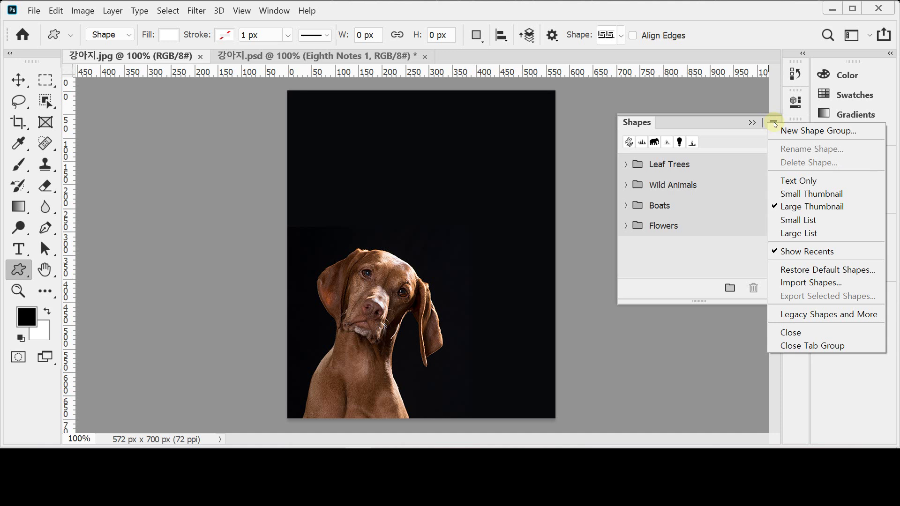
pyautogui.click(809, 316)
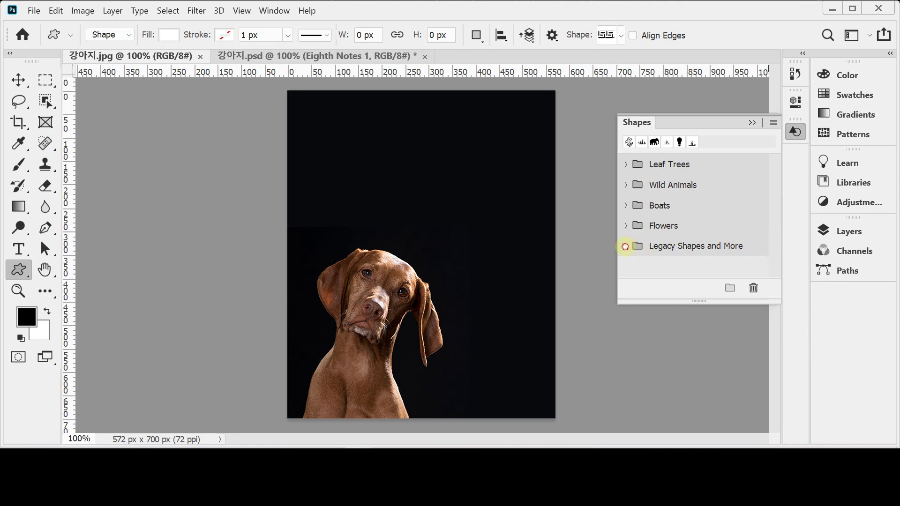
# Step: Check the subgroups of the loaded Legacy Shapes and More collection, including All Legacy Default Shapes, and put the shape library away
pyautogui.click(625, 246)
pyautogui.scroll(-1, 759, 229)
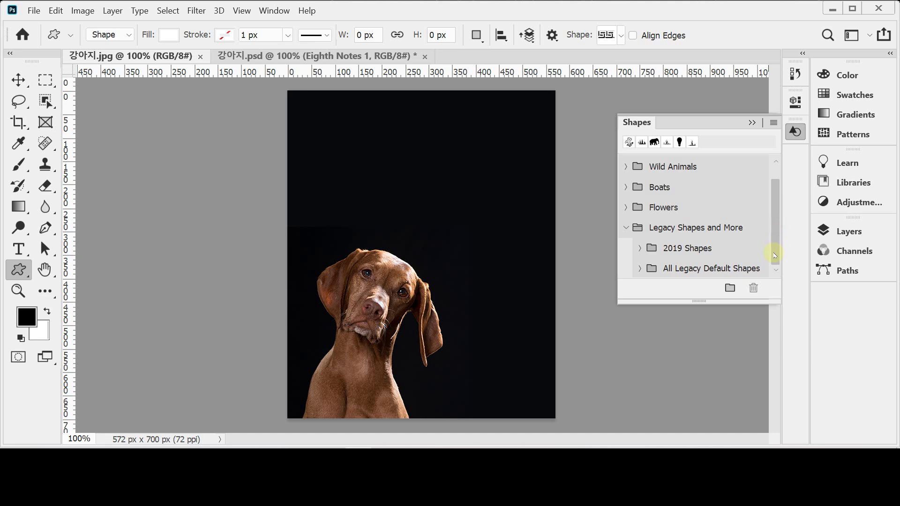
pyautogui.click(640, 271)
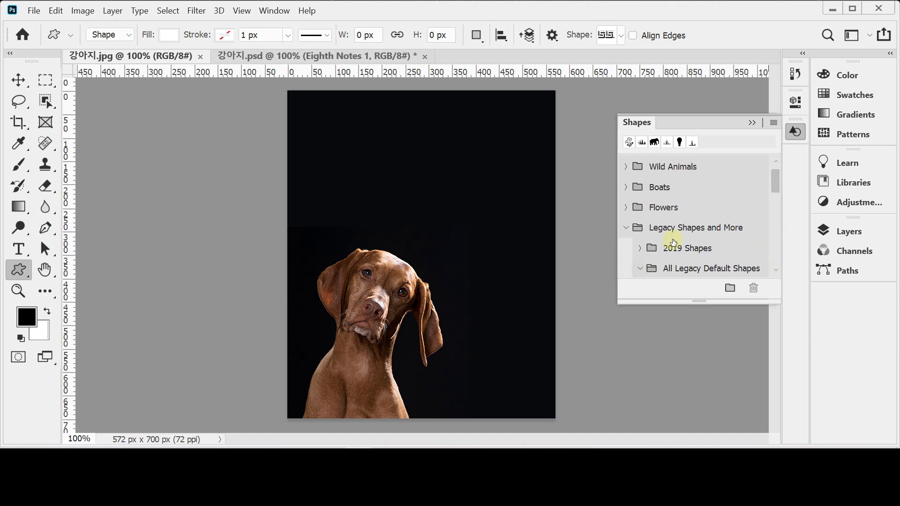
pyautogui.moveTo(775, 186)
pyautogui.mouseDown()
pyautogui.moveTo(775, 271)
pyautogui.moveTo(778, 170)
pyautogui.mouseUp()
pyautogui.click(795, 134)
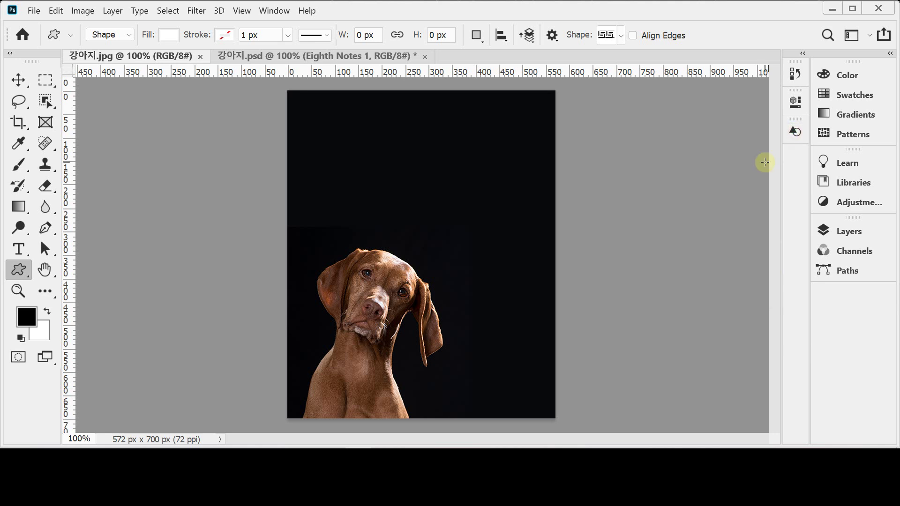
# Step: Choose the oval thought bubble with trailing ovals from the Talk Bubbles group of All Legacy Default Shapes
pyautogui.click(621, 36)
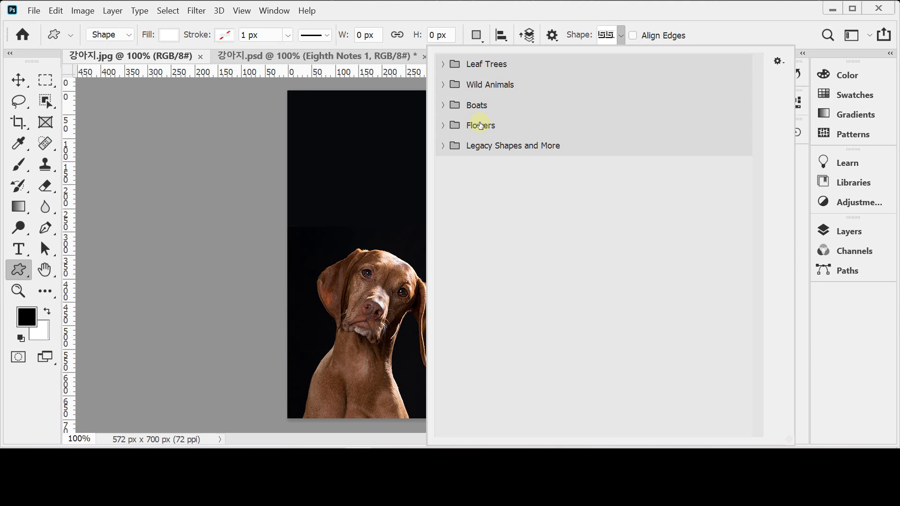
pyautogui.click(440, 148)
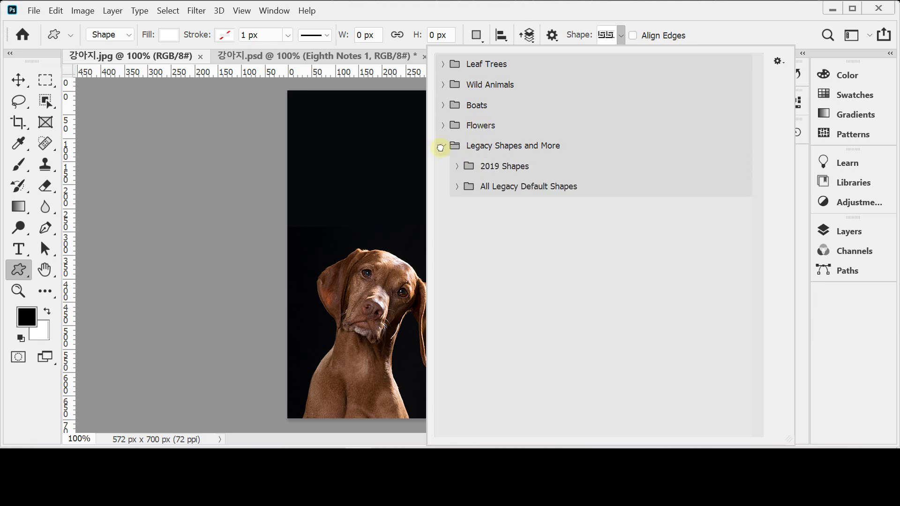
pyautogui.click(455, 187)
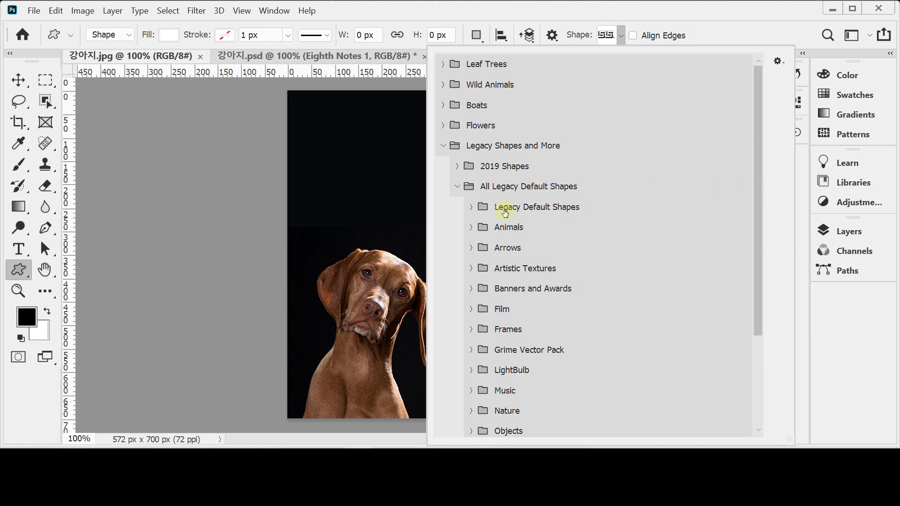
pyautogui.click(457, 167)
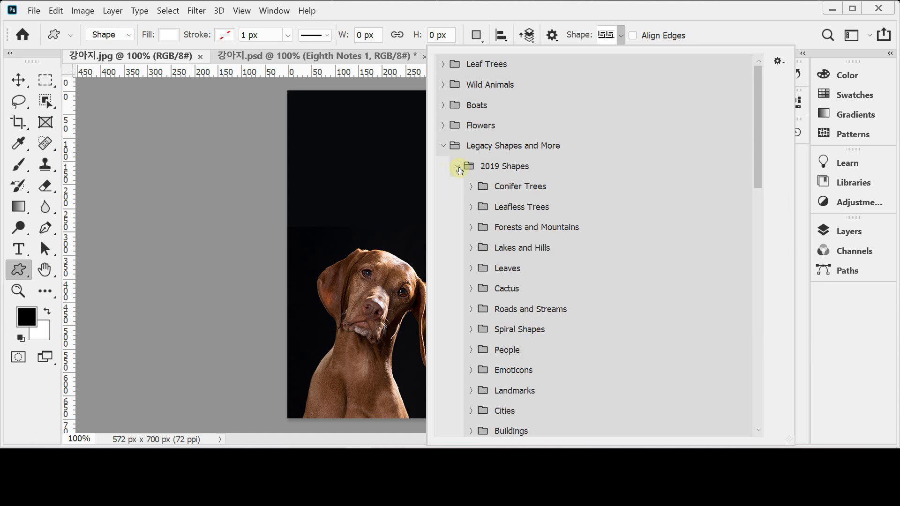
pyautogui.click(458, 167)
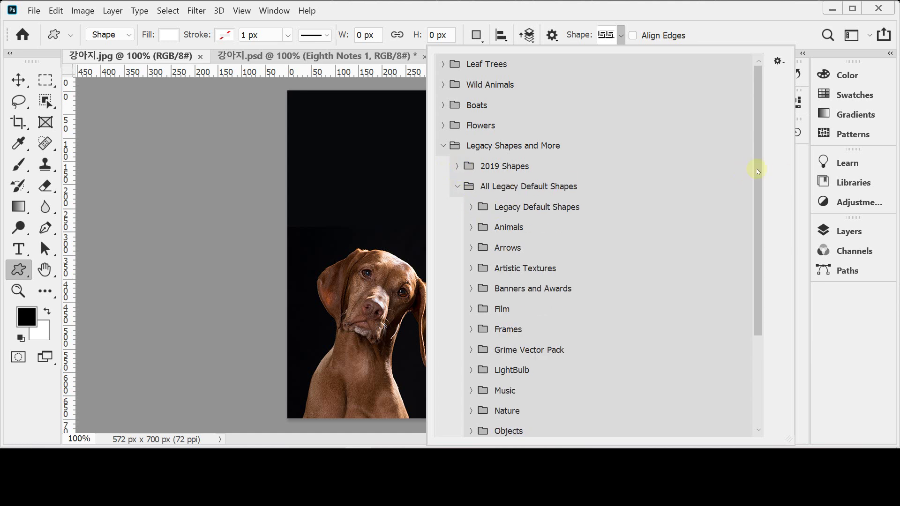
pyautogui.moveTo(759, 168); pyautogui.dragTo(755, 287)
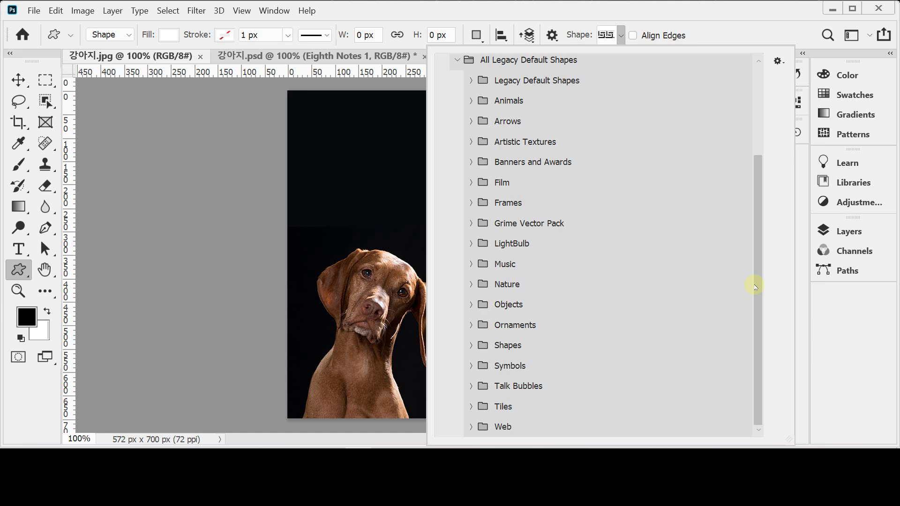
pyautogui.click(471, 385)
pyautogui.moveTo(759, 175); pyautogui.dragTo(760, 295)
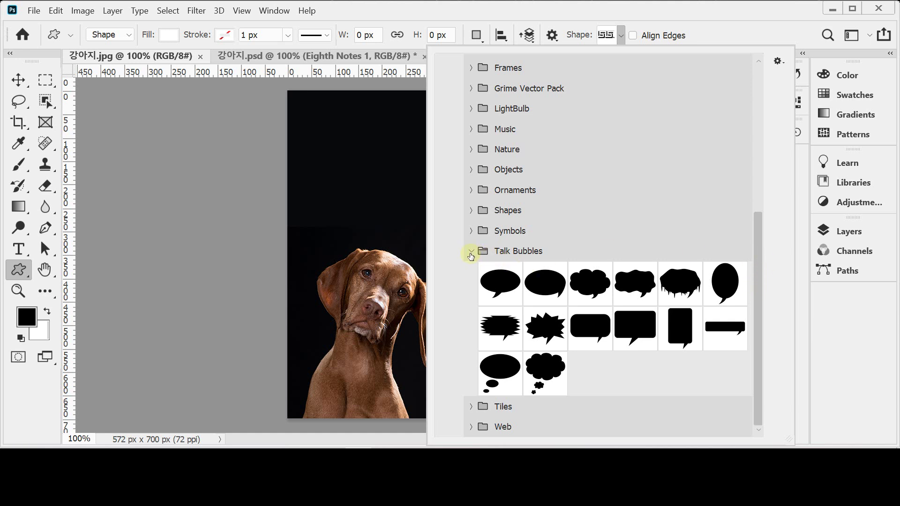
pyautogui.click(490, 380)
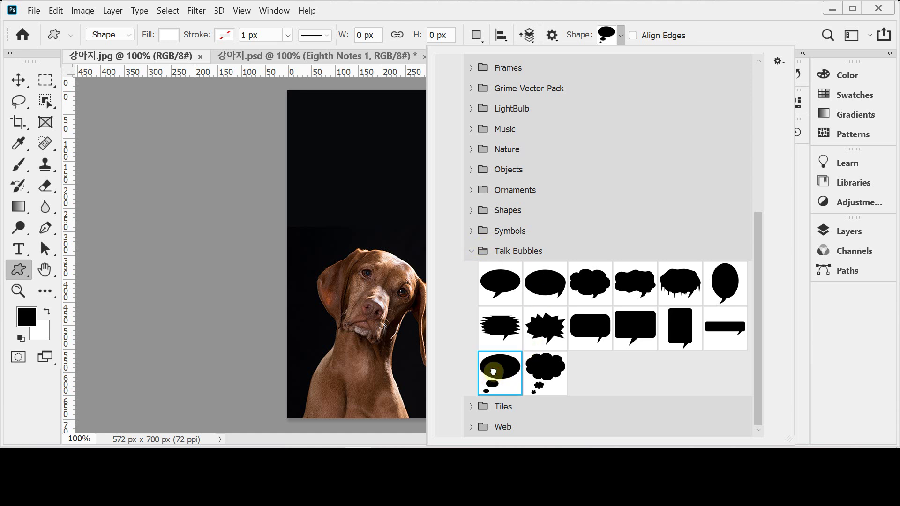
pyautogui.click(574, 12)
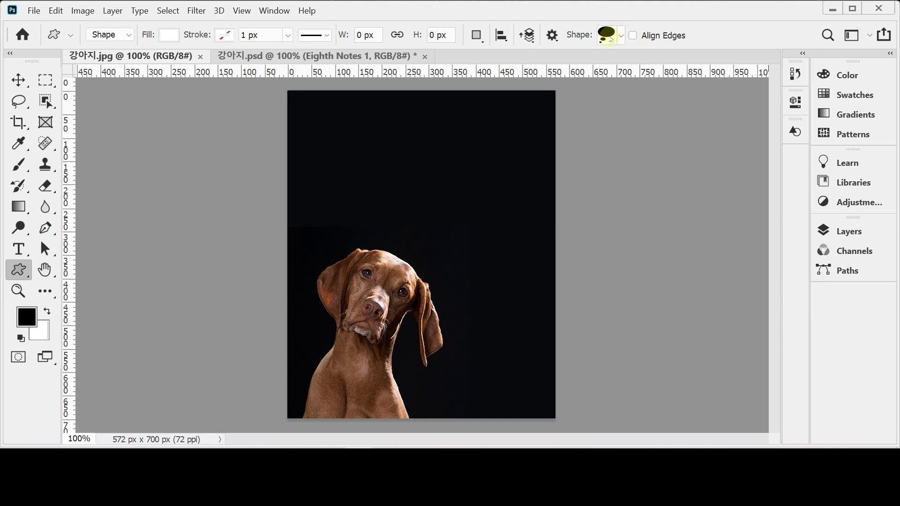
pyautogui.click(626, 39)
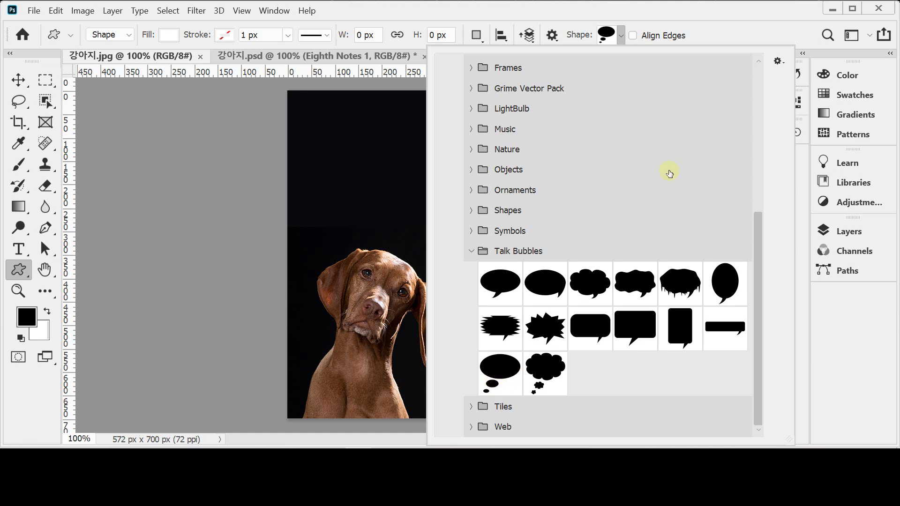
pyautogui.click(663, 16)
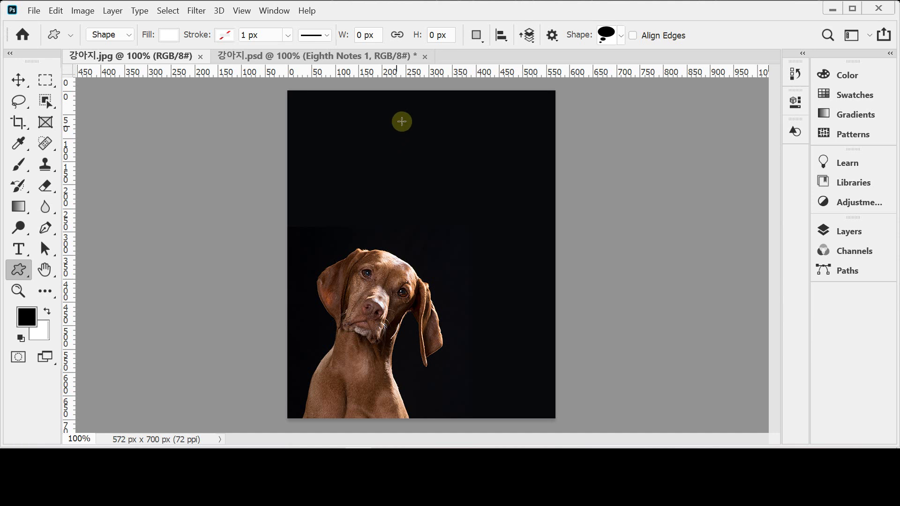
# Step: Draw the thought bubble about 300 px wide and 287 px high above the dog's head and shift it slightly upward
pyautogui.moveTo(400, 117); pyautogui.dragTo(549, 252)
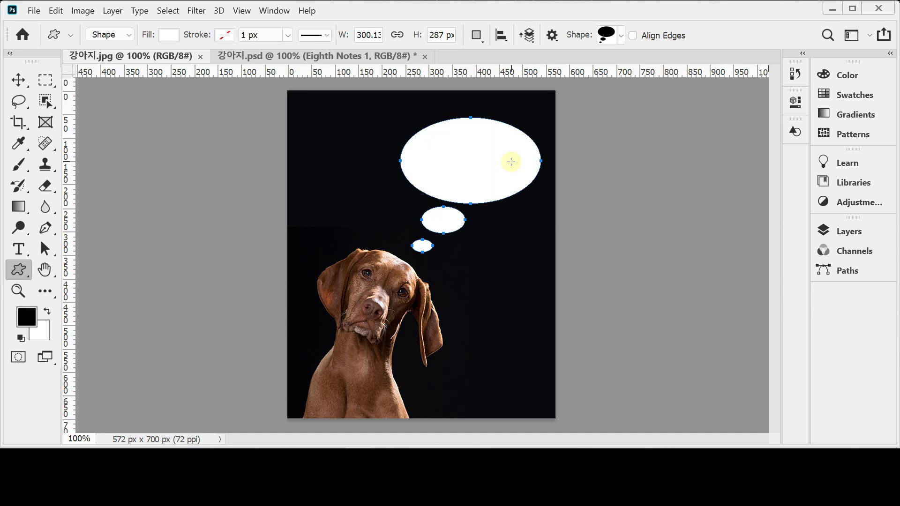
pyautogui.moveTo(490, 179); pyautogui.dragTo(488, 177)
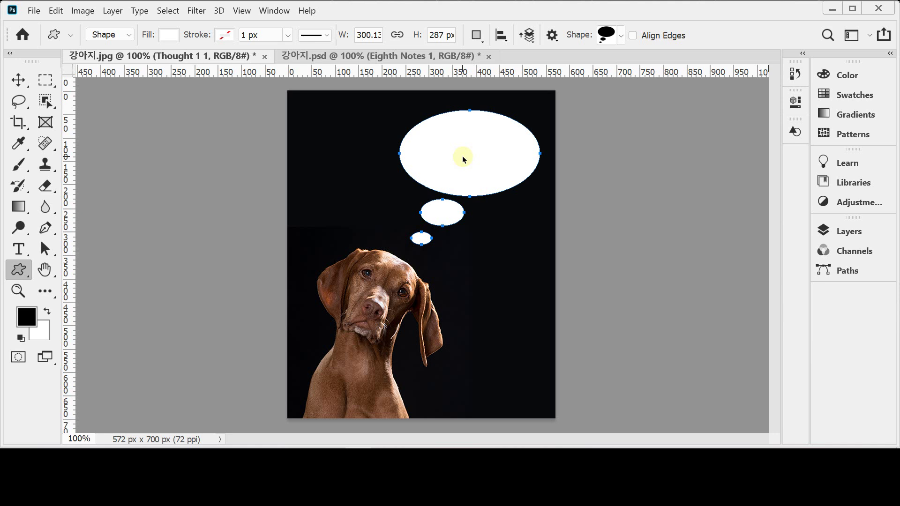
pyautogui.moveTo(470, 159); pyautogui.dragTo(465, 161)
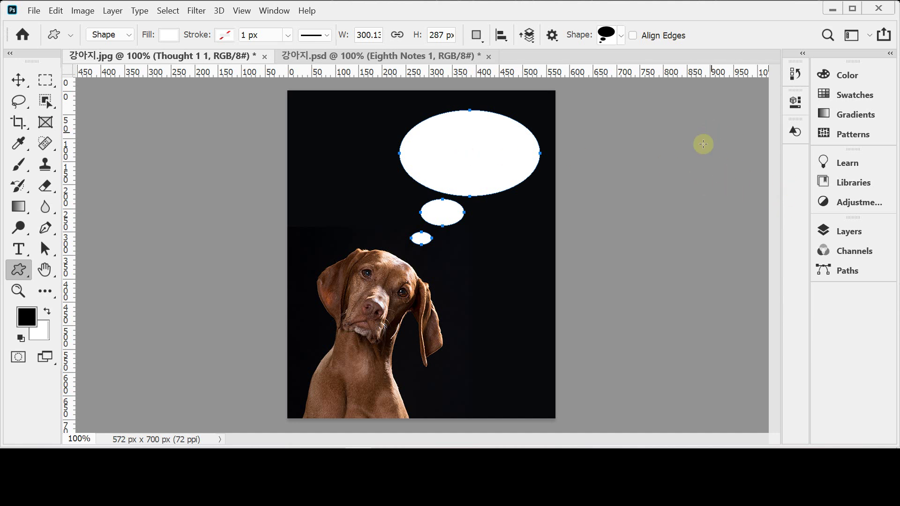
# Step: Add an Inner Shadow to the thought bubble layer with a distance of 8 px and a size of 8 px
pyautogui.click(846, 231)
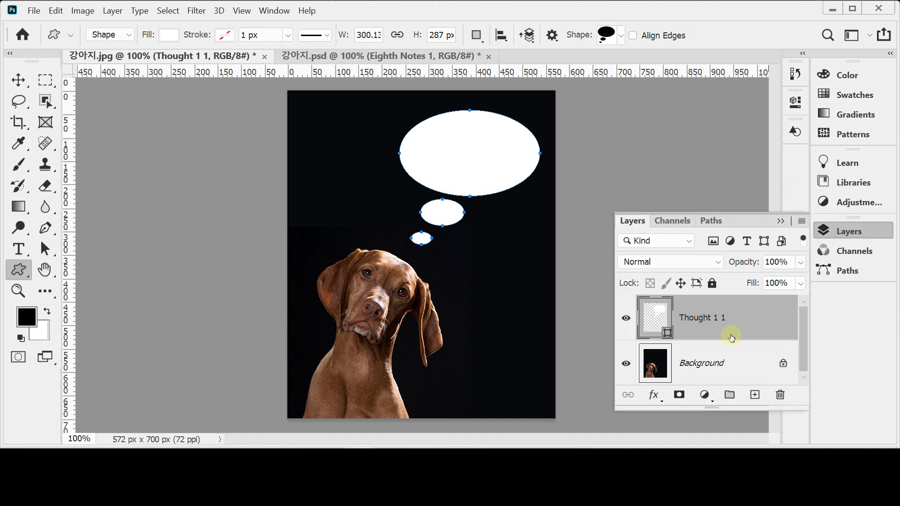
pyautogui.click(652, 399)
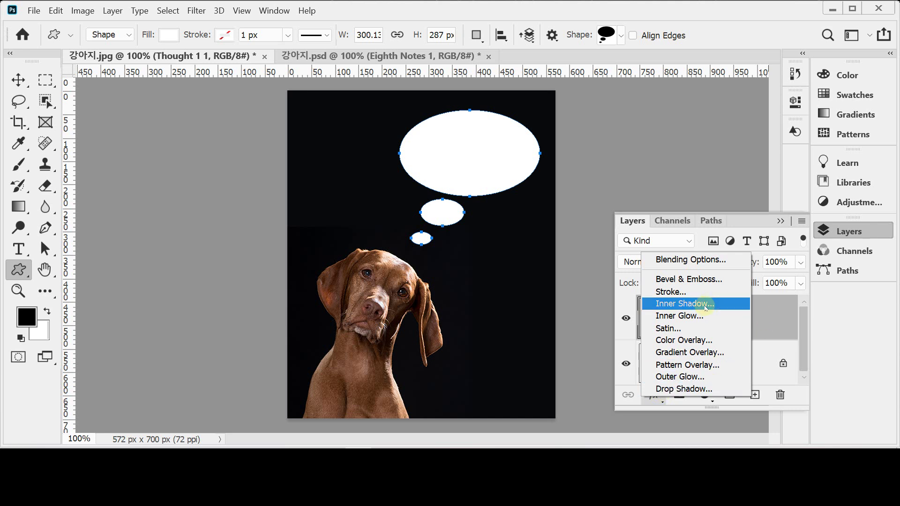
pyautogui.click(705, 308)
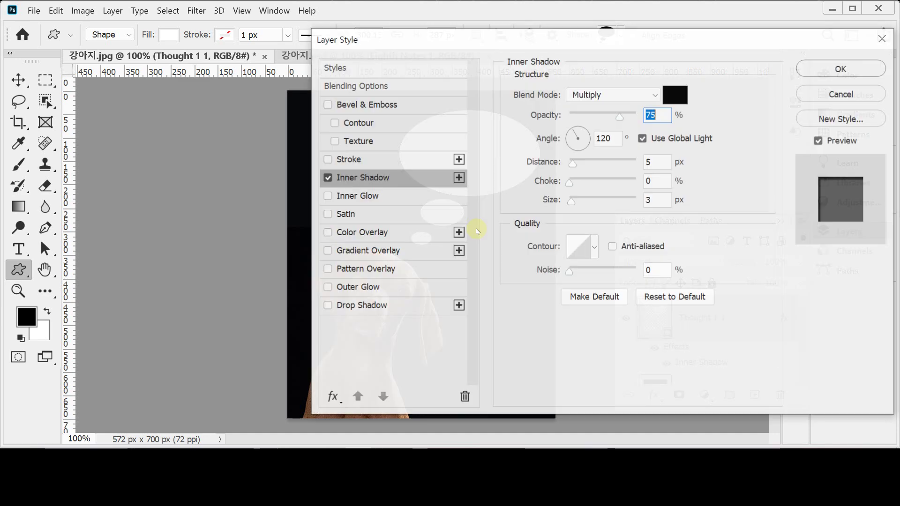
pyautogui.moveTo(384, 37); pyautogui.dragTo(492, 58)
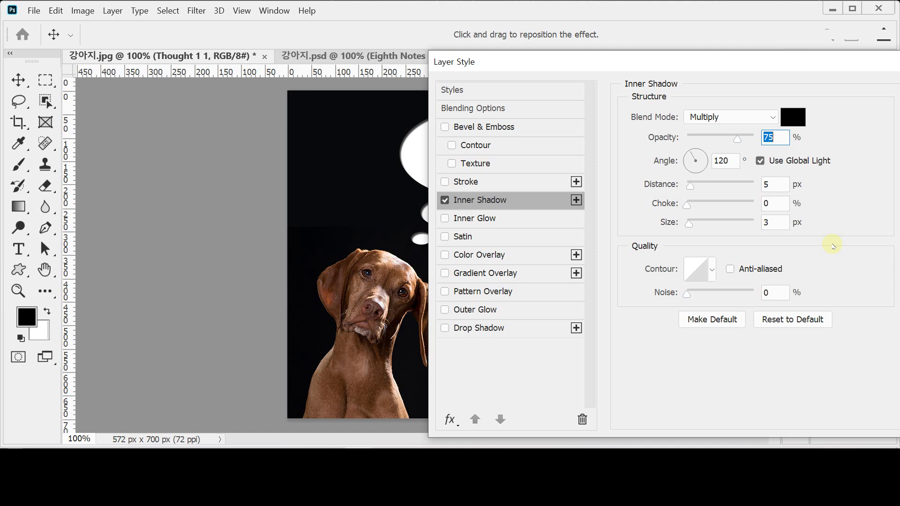
pyautogui.click(776, 185)
pyautogui.write('8')
pyautogui.click(774, 223)
pyautogui.write('8')
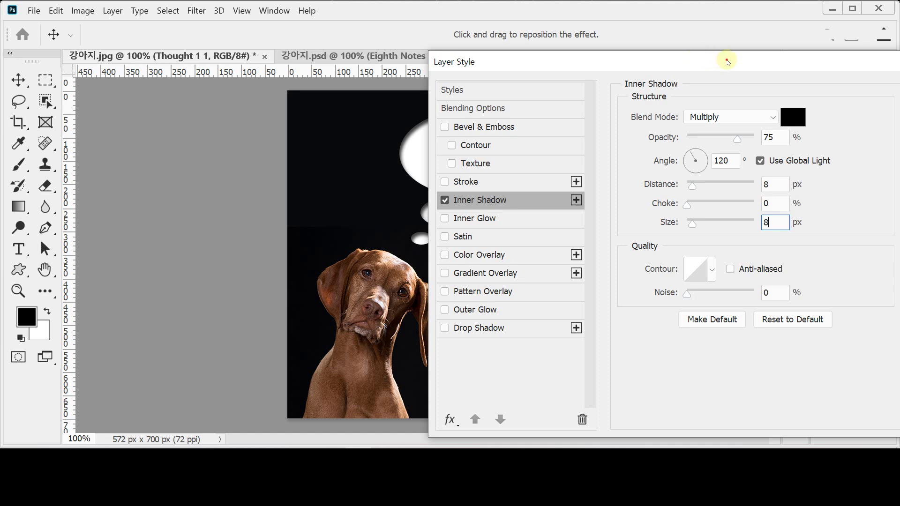
pyautogui.moveTo(727, 61); pyautogui.dragTo(688, 57)
pyautogui.moveTo(595, 67); pyautogui.dragTo(744, 69)
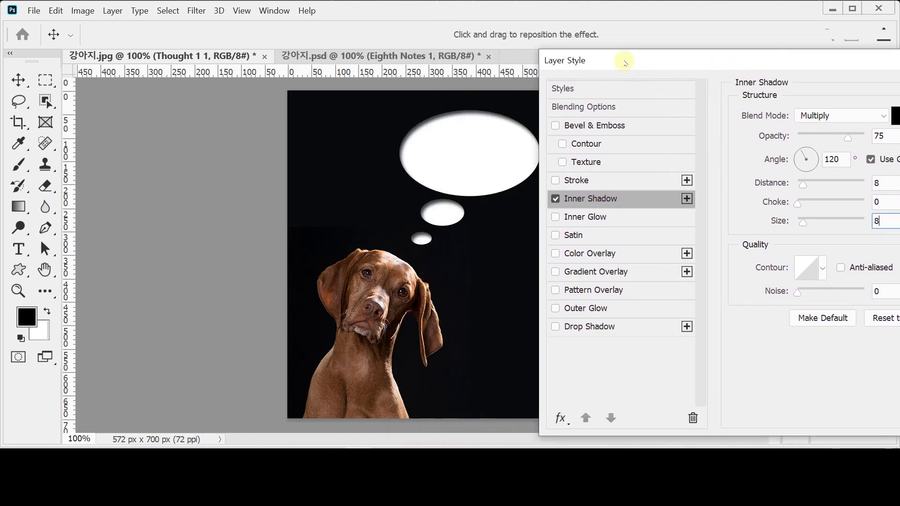
pyautogui.moveTo(625, 63); pyautogui.dragTo(586, 32)
# Step: Add a Gradient Overlay to the thought bubble and set the gradient's starting color stop to f96
pyautogui.click(580, 244)
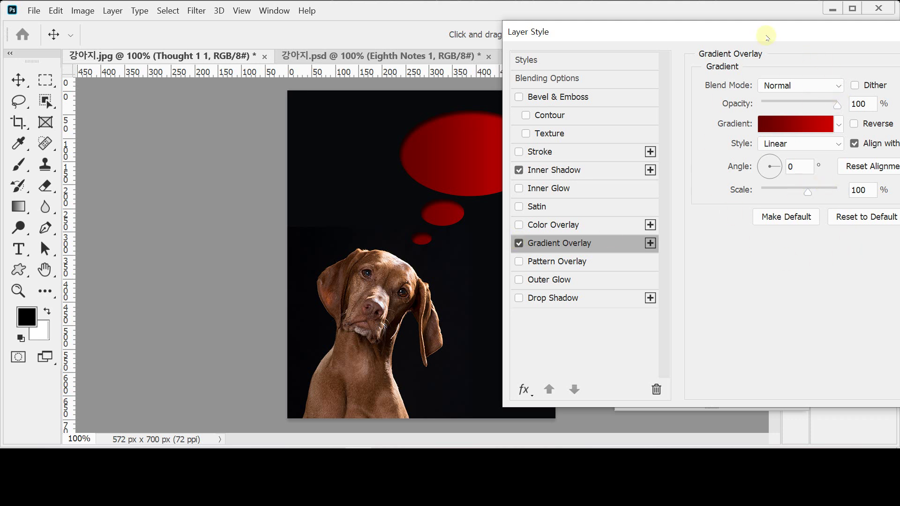
pyautogui.moveTo(767, 35); pyautogui.dragTo(699, 37)
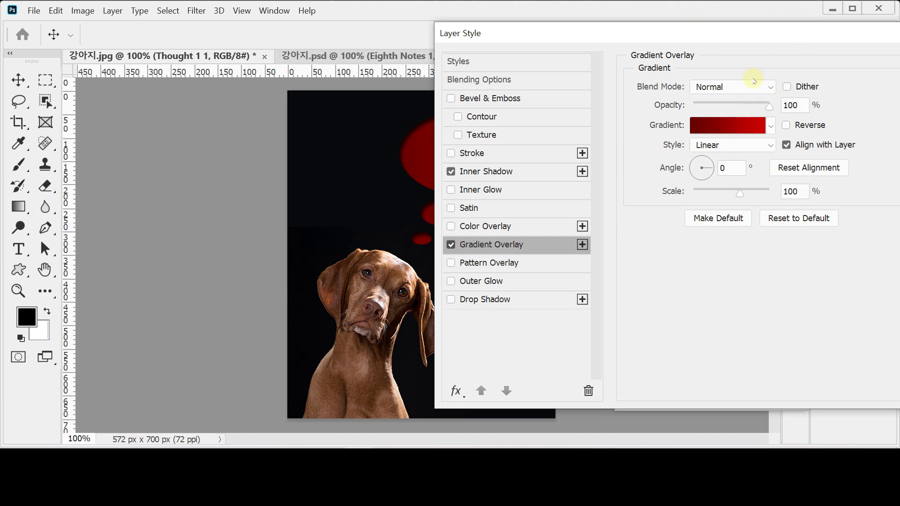
pyautogui.click(726, 128)
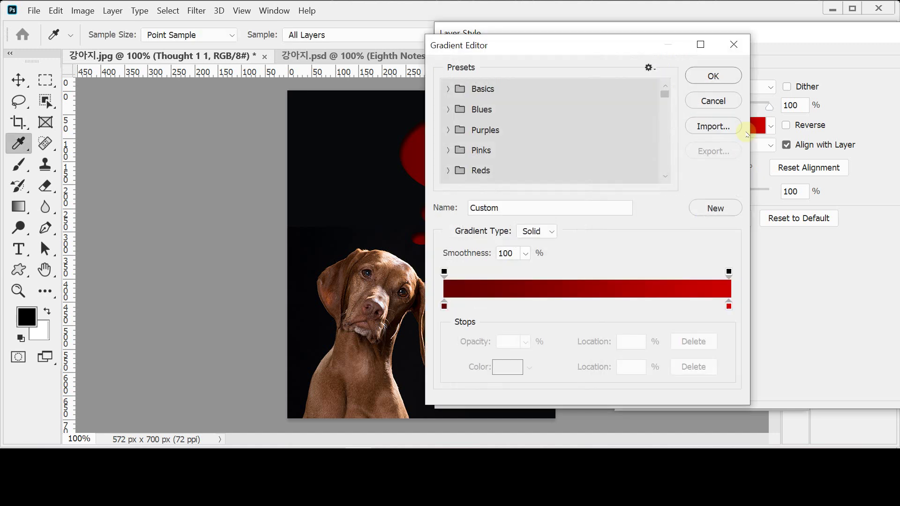
pyautogui.moveTo(527, 47); pyautogui.dragTo(471, 44)
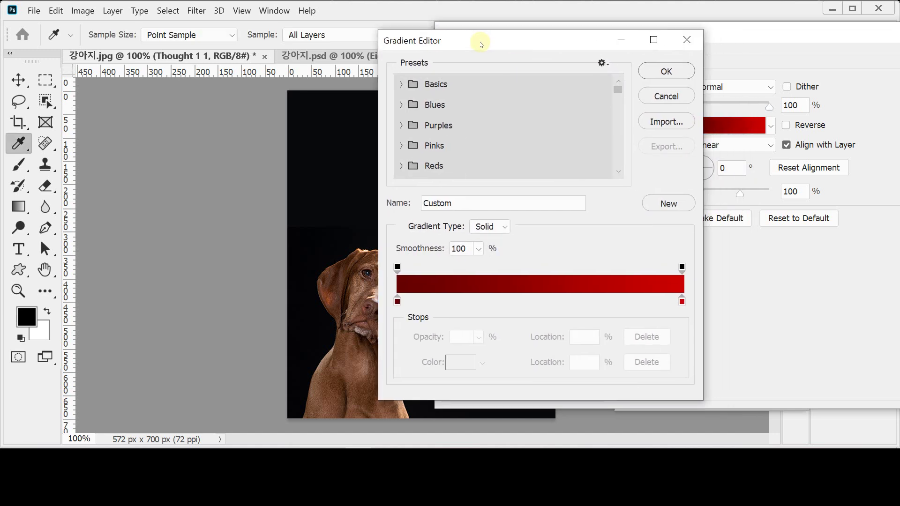
pyautogui.doubleClick(397, 301)
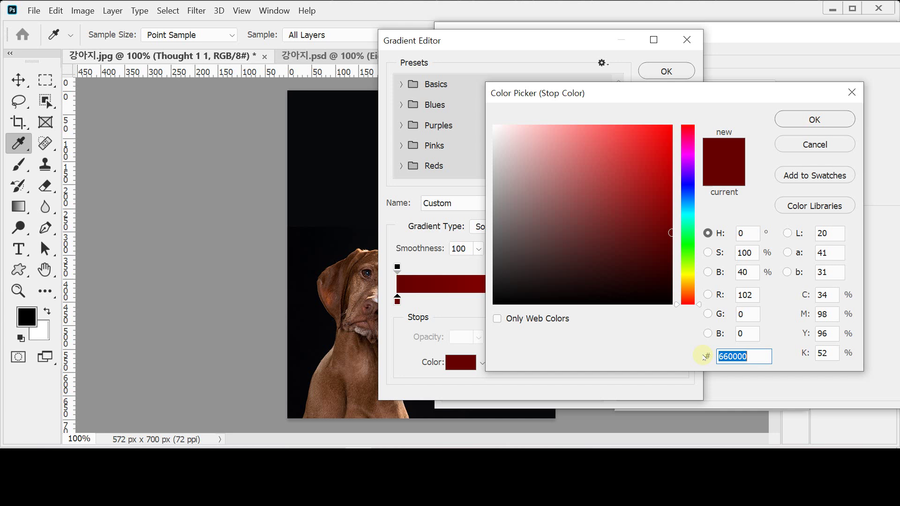
pyautogui.write('f9')
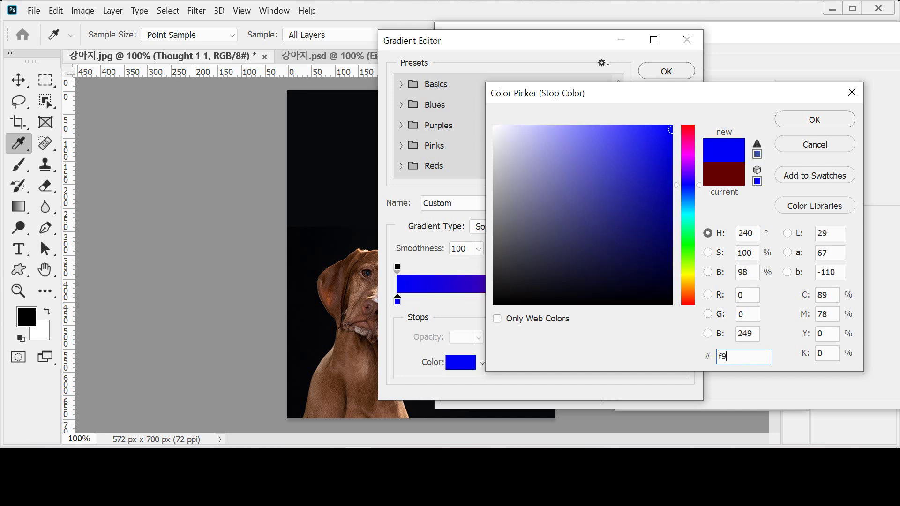
pyautogui.write('6')
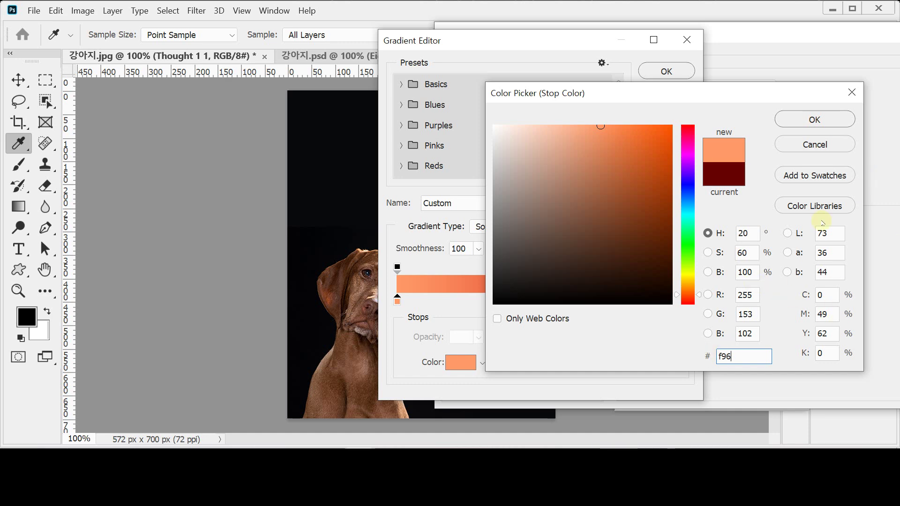
pyautogui.click(814, 119)
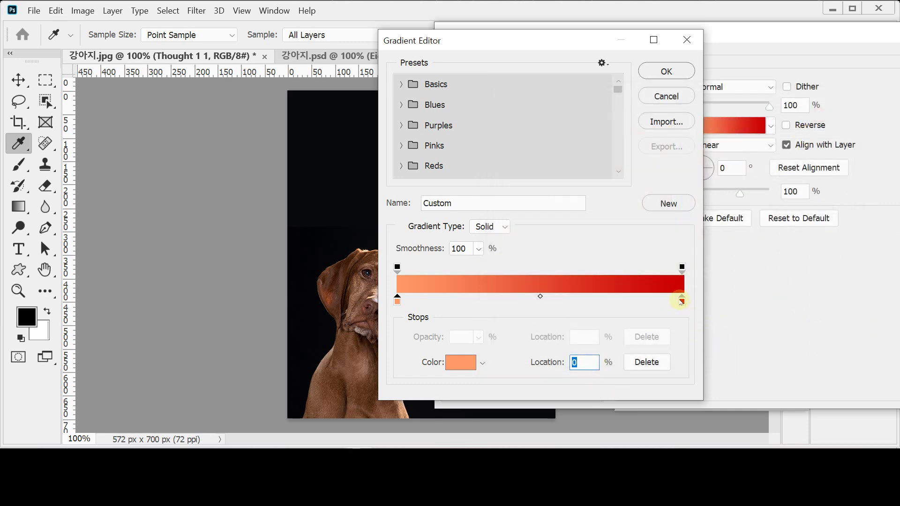
# Step: Set the gradient's ending color stop to ffc and accept the edited gradient
pyautogui.doubleClick(682, 301)
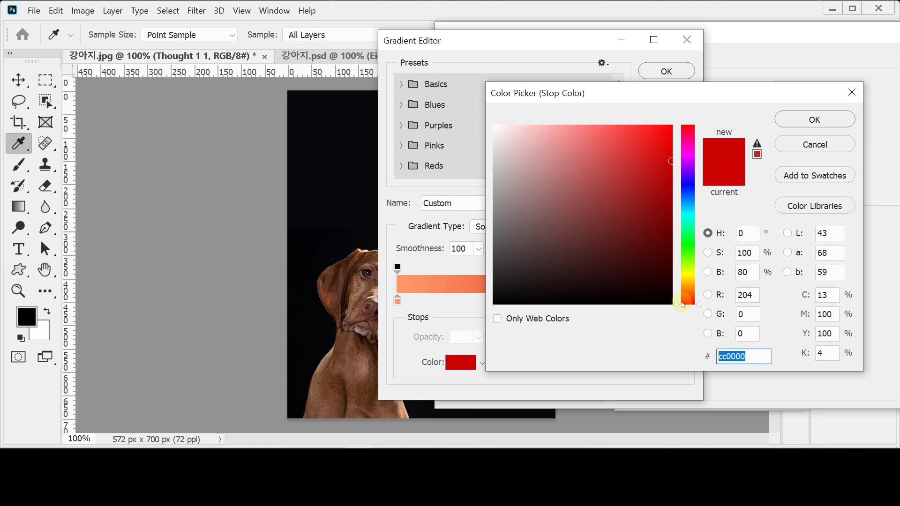
pyautogui.write('ffc')
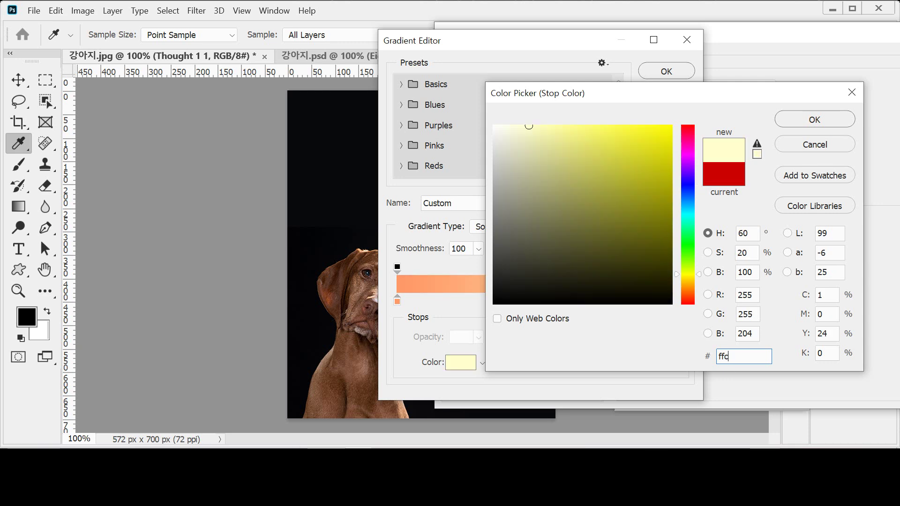
pyautogui.press('Return')
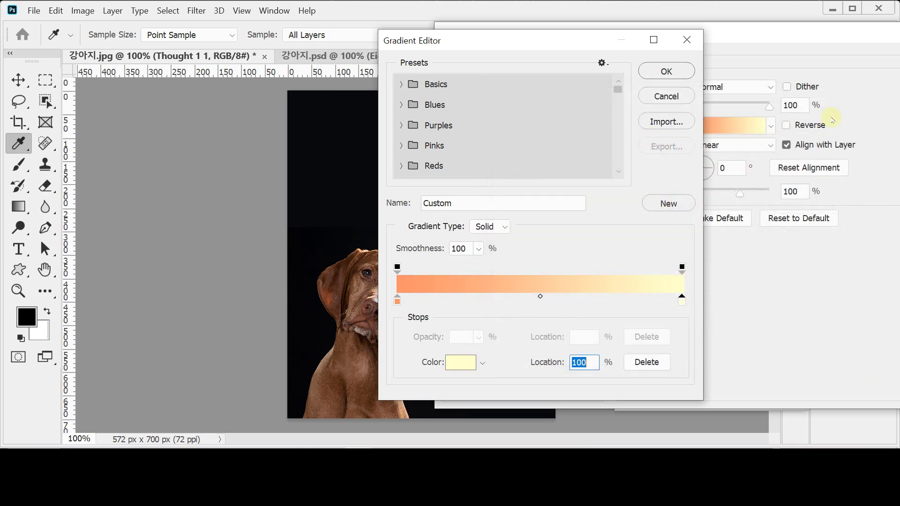
pyautogui.click(645, 71)
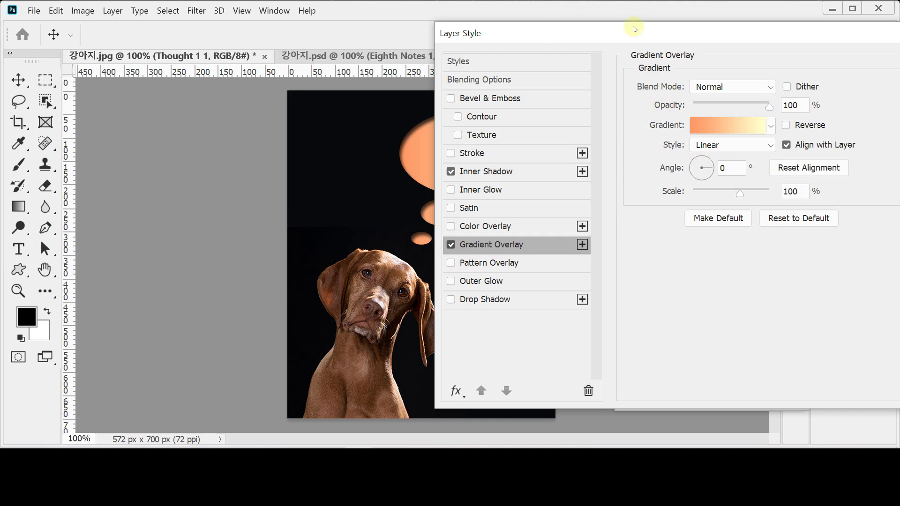
# Step: Set the Gradient Overlay angle to 90° and apply the layer style to the thought bubble
pyautogui.moveTo(639, 38); pyautogui.dragTo(711, 31)
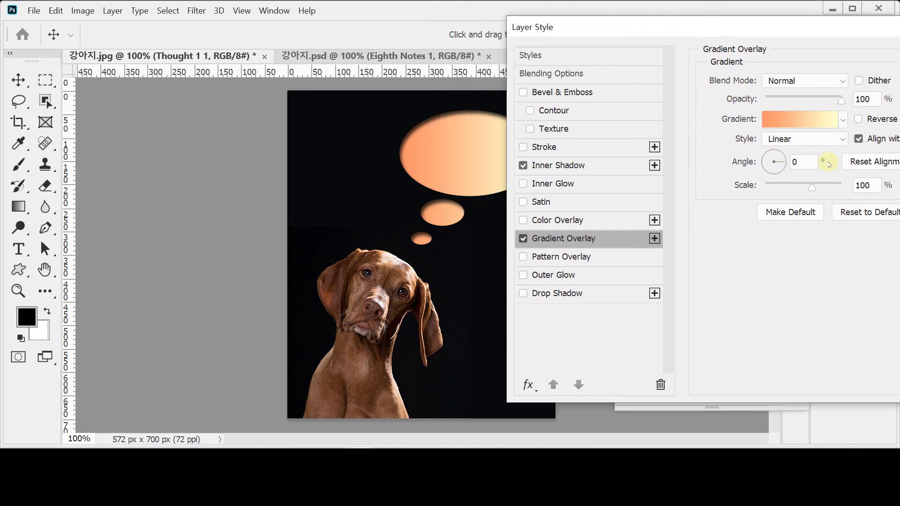
pyautogui.click(807, 165)
pyautogui.write('90')
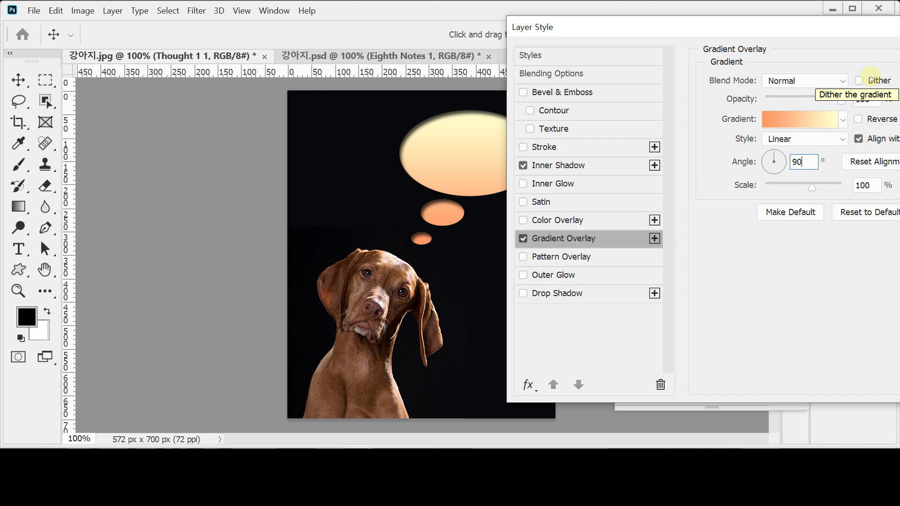
pyautogui.press('Return')
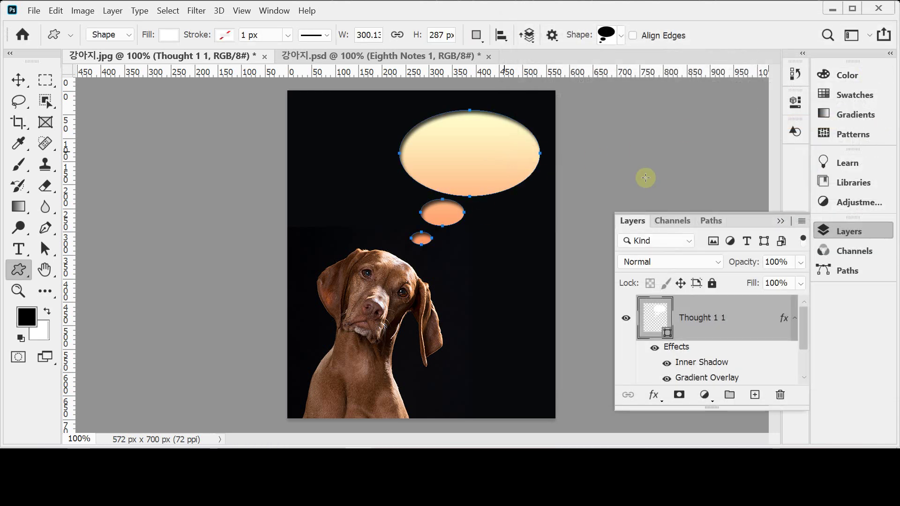
# Step: Draw the Bone shape from the legacy Animals shapes inside the thought bubble, about 175 px wide and 71 px high
pyautogui.press('Return')
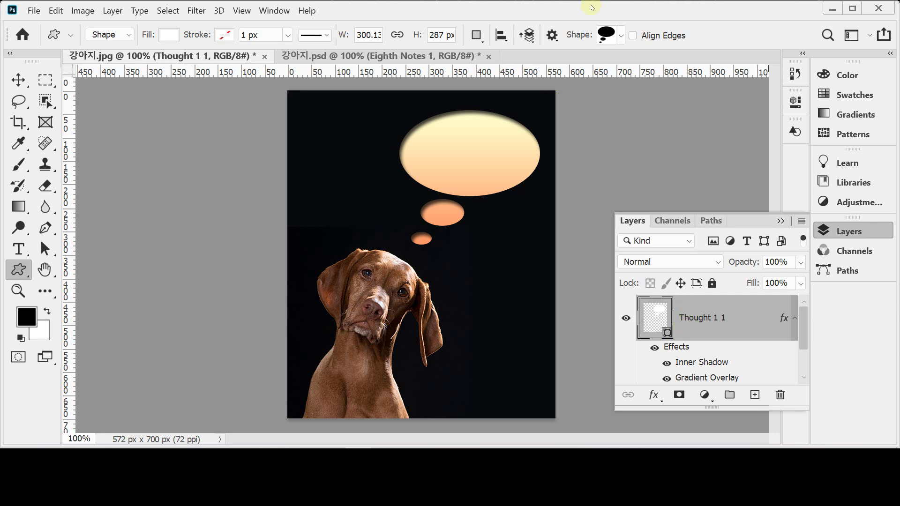
pyautogui.click(619, 42)
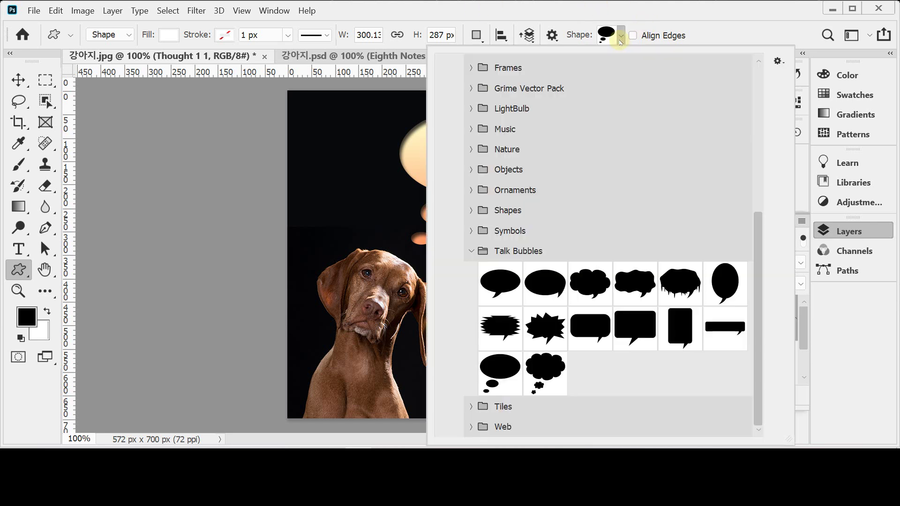
pyautogui.click(468, 252)
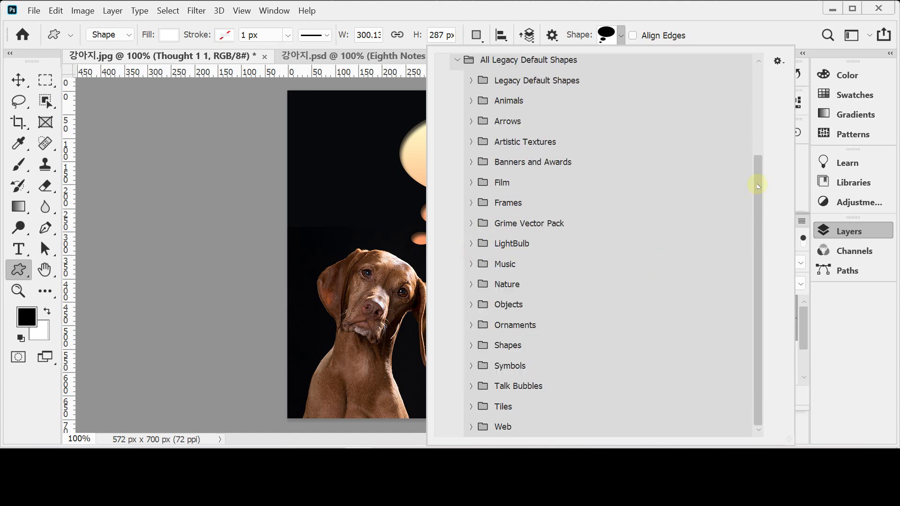
pyautogui.moveTo(759, 184); pyautogui.dragTo(759, 71)
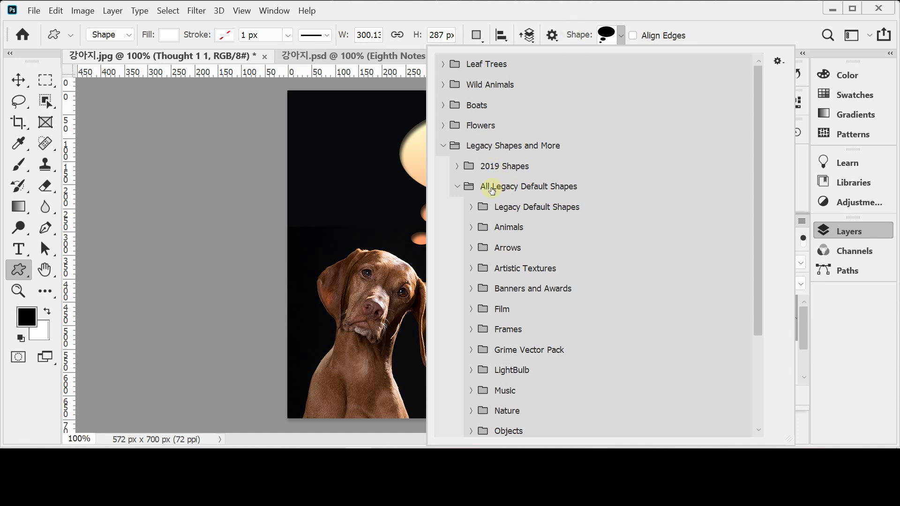
pyautogui.click(470, 229)
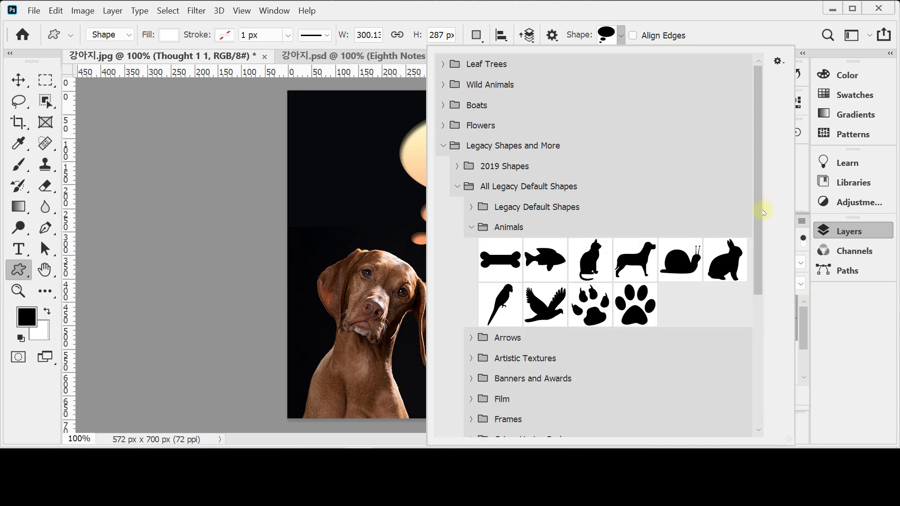
pyautogui.moveTo(760, 208); pyautogui.dragTo(764, 244)
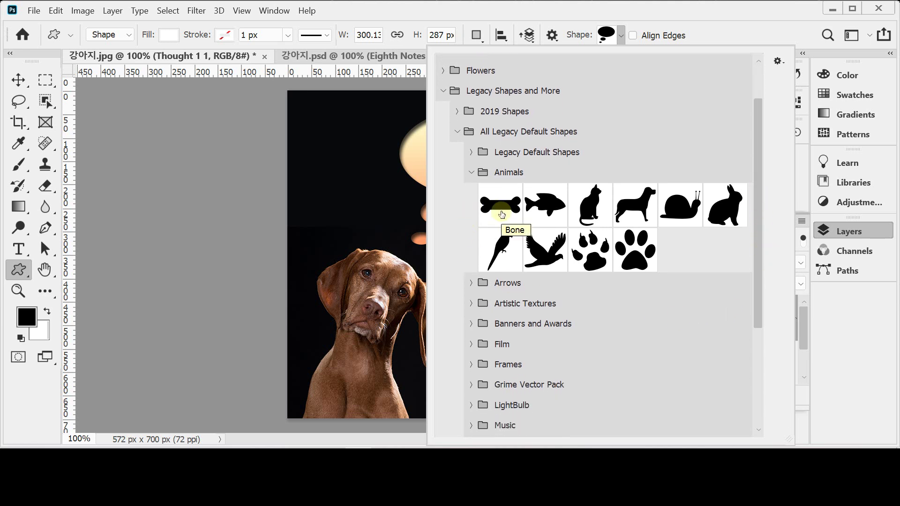
pyautogui.click(500, 206)
pyautogui.press('Return')
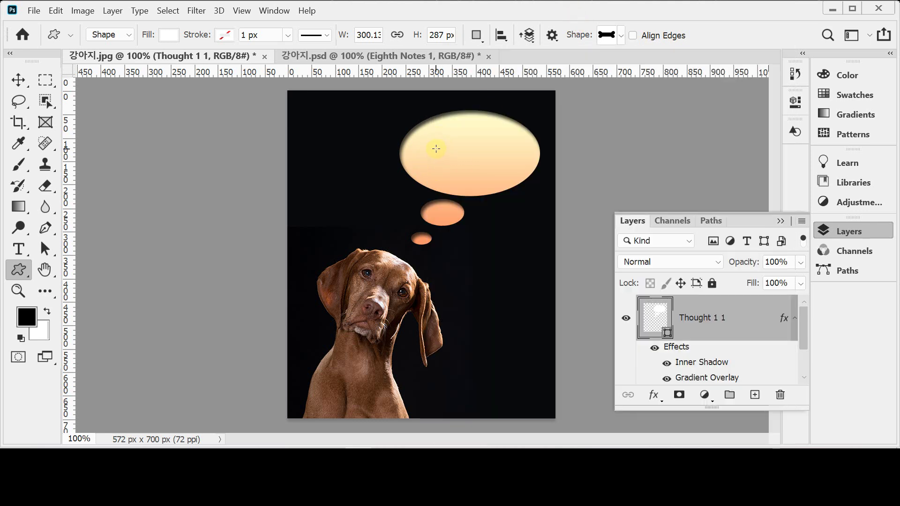
pyautogui.moveTo(436, 148); pyautogui.dragTo(542, 178)
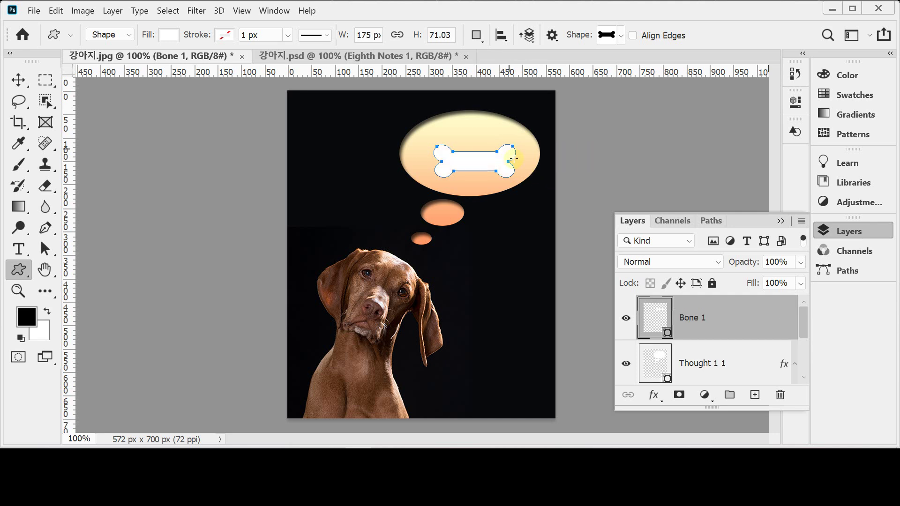
# Step: Rotate the bone about 8.66° clockwise and move it up slightly to center it in the large bubble
pyautogui.hotkey('ctrl', 't')
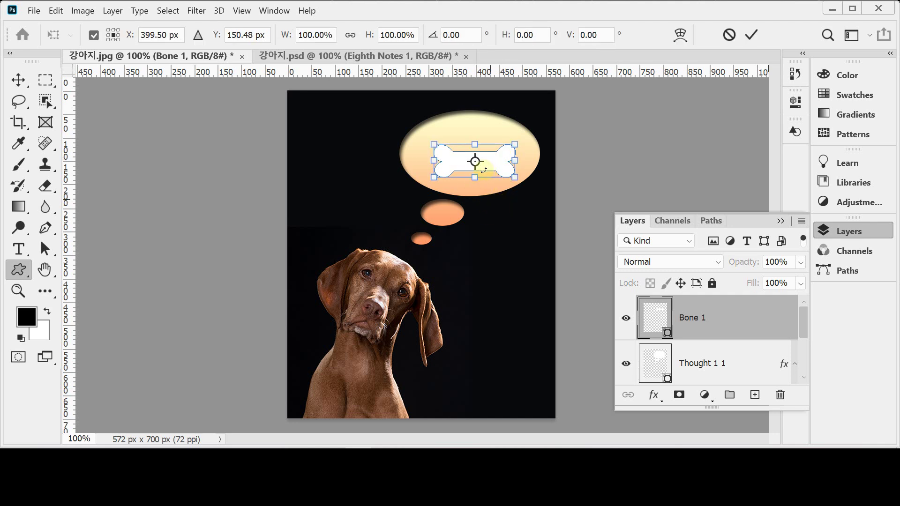
pyautogui.moveTo(490, 164)
pyautogui.mouseDown()
pyautogui.moveTo(487, 155)
pyautogui.moveTo(529, 142)
pyautogui.moveTo(504, 156)
pyautogui.mouseUp()
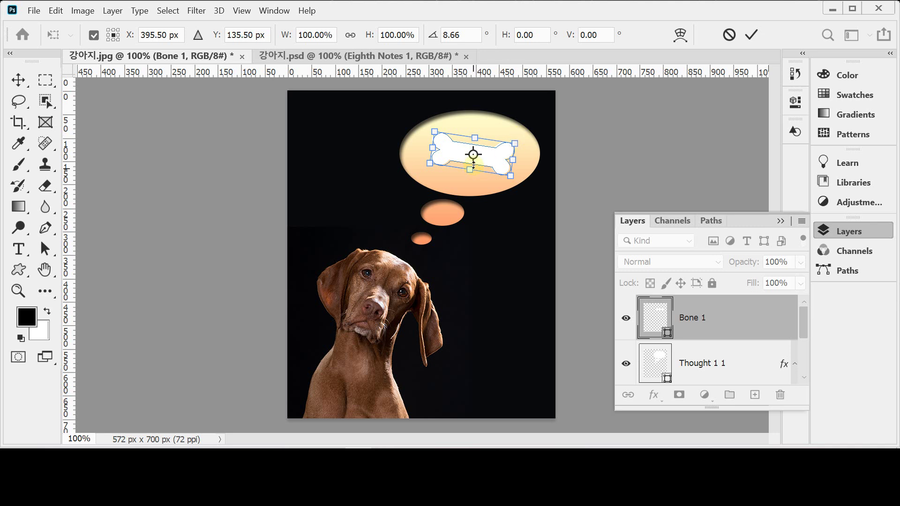
pyautogui.moveTo(487, 160); pyautogui.dragTo(488, 162)
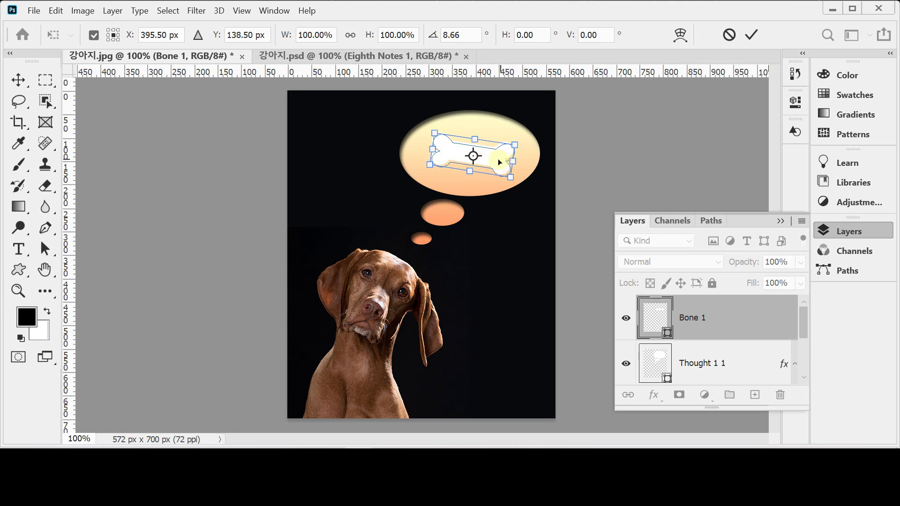
pyautogui.press('Return')
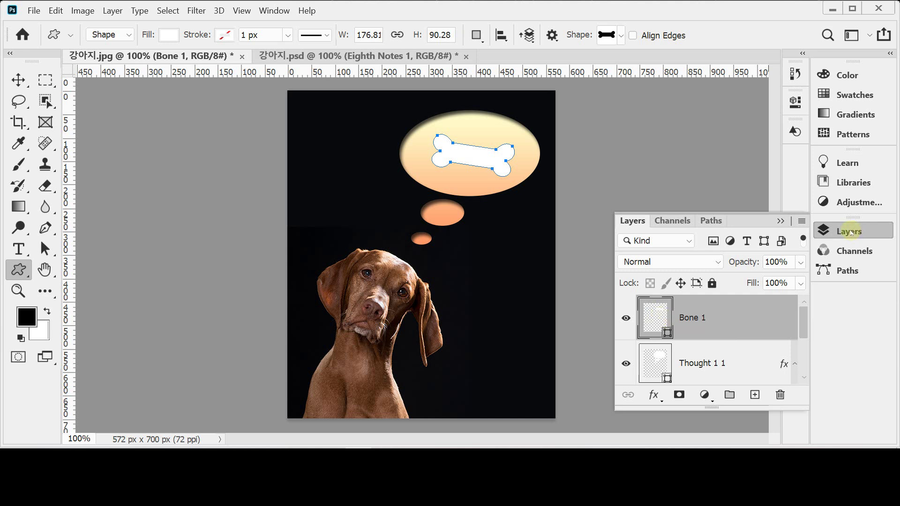
# Step: Set the bone shape's fill color to white, ffffff
pyautogui.doubleClick(655, 316)
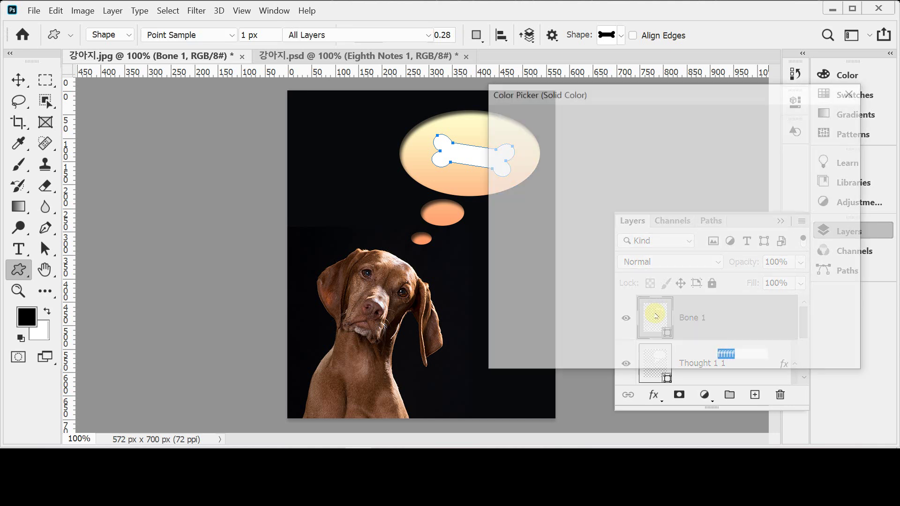
pyautogui.moveTo(521, 95); pyautogui.dragTo(568, 104)
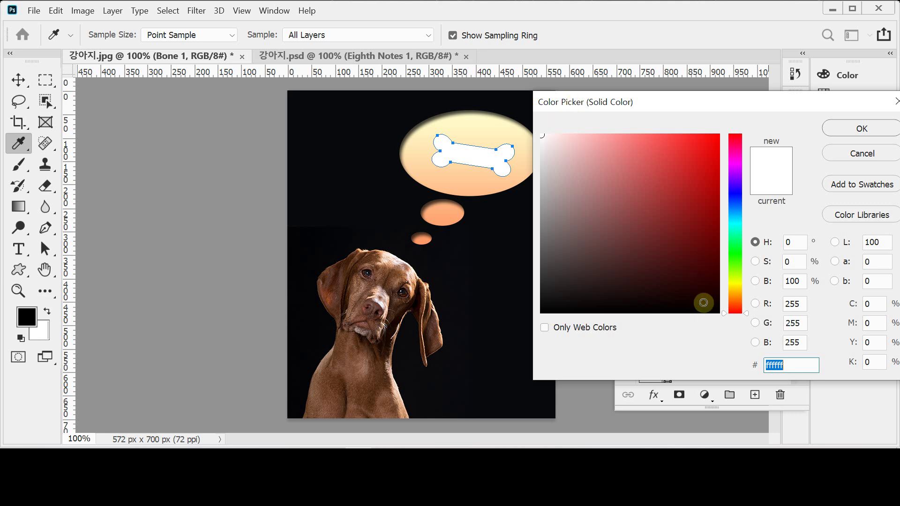
pyautogui.click(798, 367)
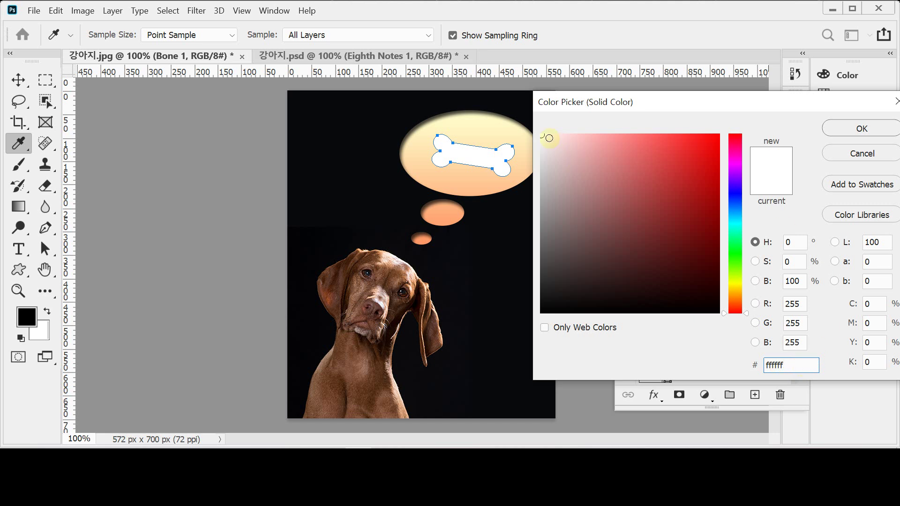
pyautogui.moveTo(547, 140); pyautogui.dragTo(538, 132)
pyautogui.click(542, 137)
pyautogui.click(864, 130)
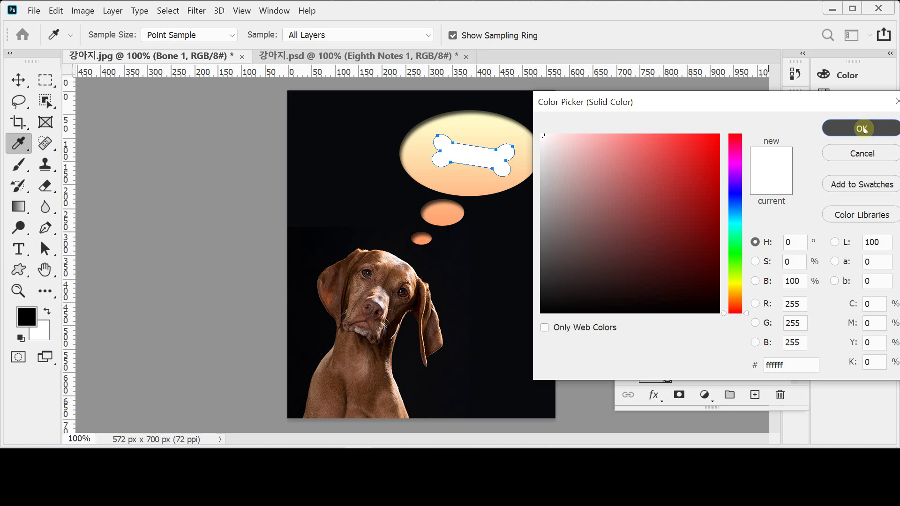
pyautogui.click(865, 133)
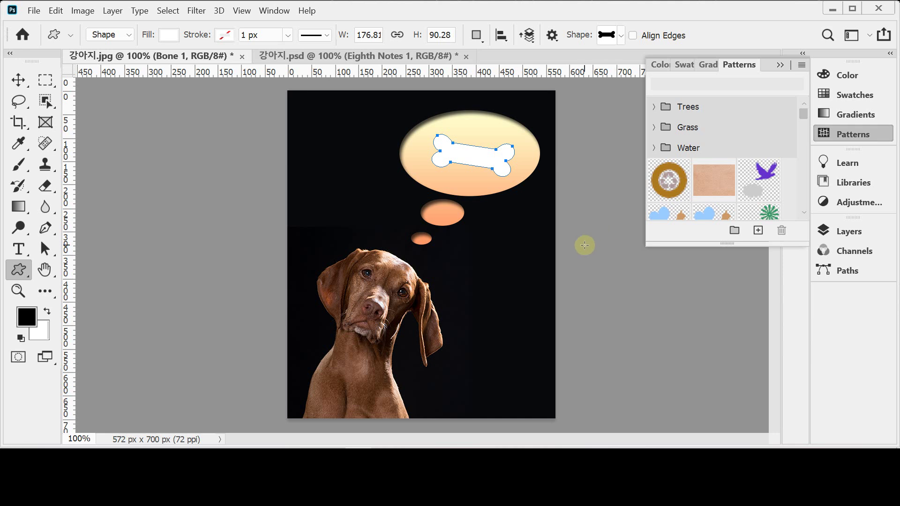
# Step: Add a Bevel & Emboss effect to the bone layer and move the style dialog off the artwork
pyautogui.click(880, 133)
pyautogui.click(860, 234)
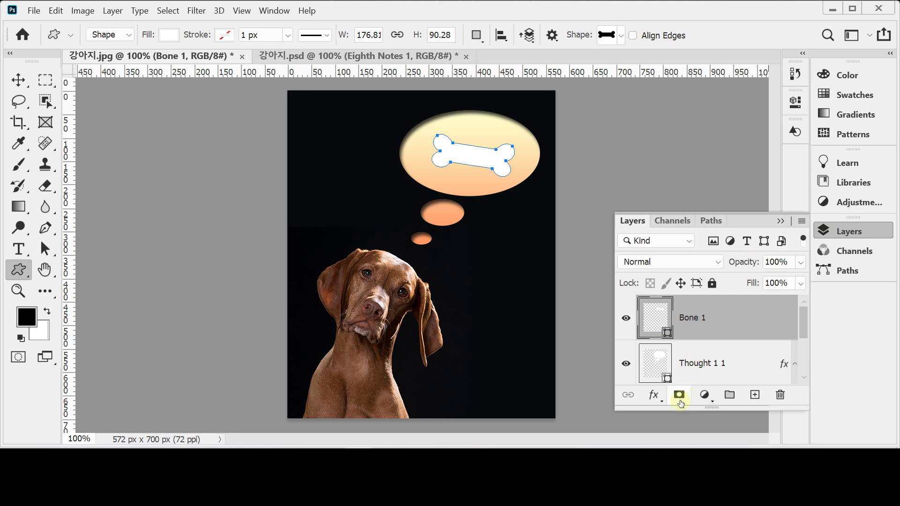
pyautogui.click(654, 396)
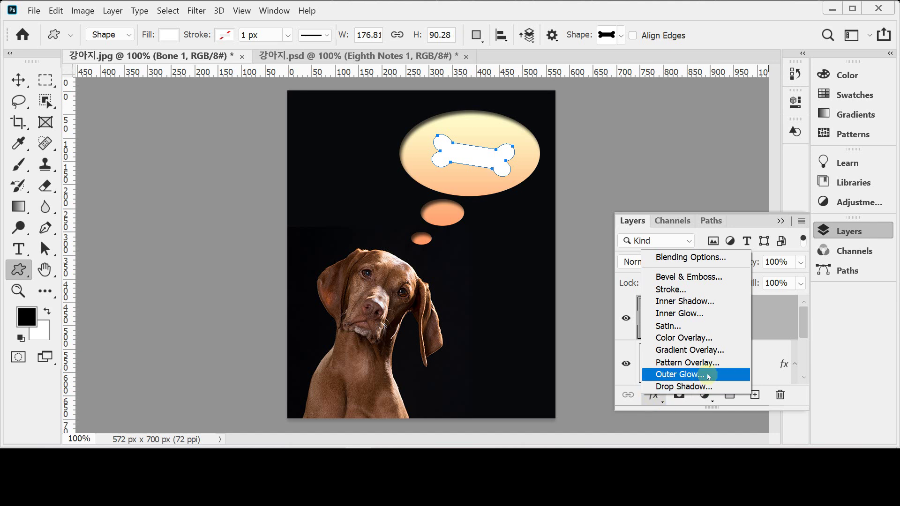
pyautogui.click(725, 281)
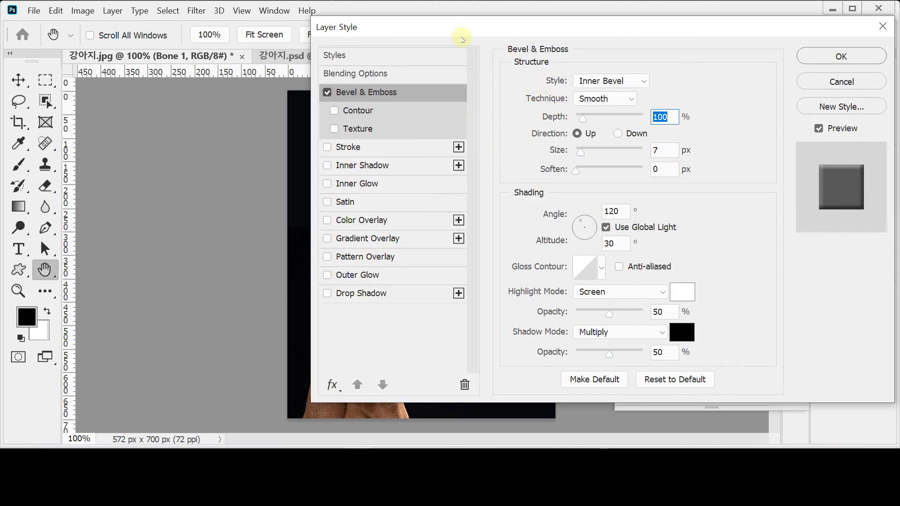
pyautogui.moveTo(462, 39); pyautogui.dragTo(610, 53)
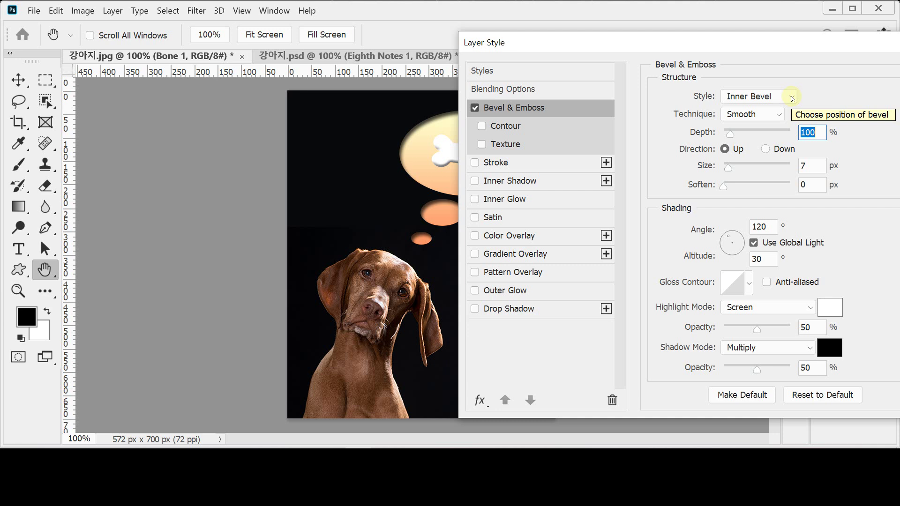
pyautogui.moveTo(821, 132); pyautogui.dragTo(795, 133)
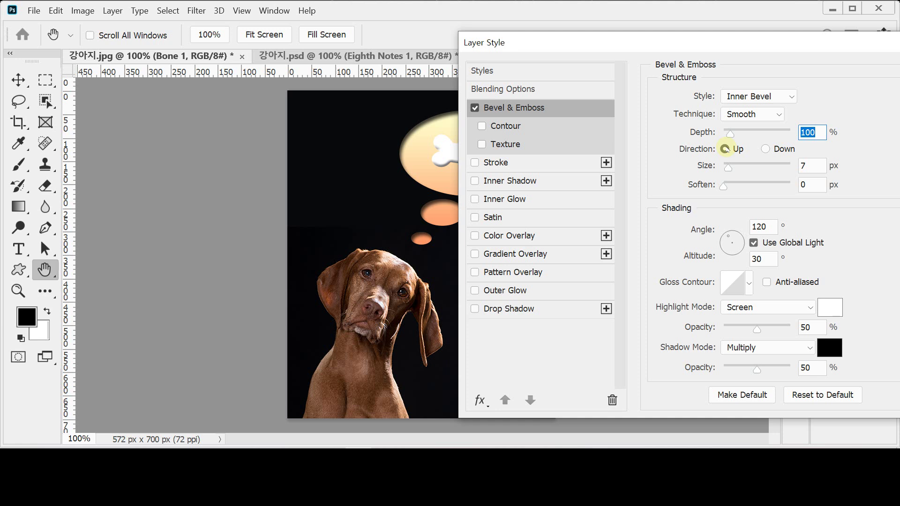
# Step: Try the Down direction for the bone's bevel and switch it back to Up
pyautogui.click(766, 149)
pyautogui.moveTo(643, 46); pyautogui.dragTo(665, 42)
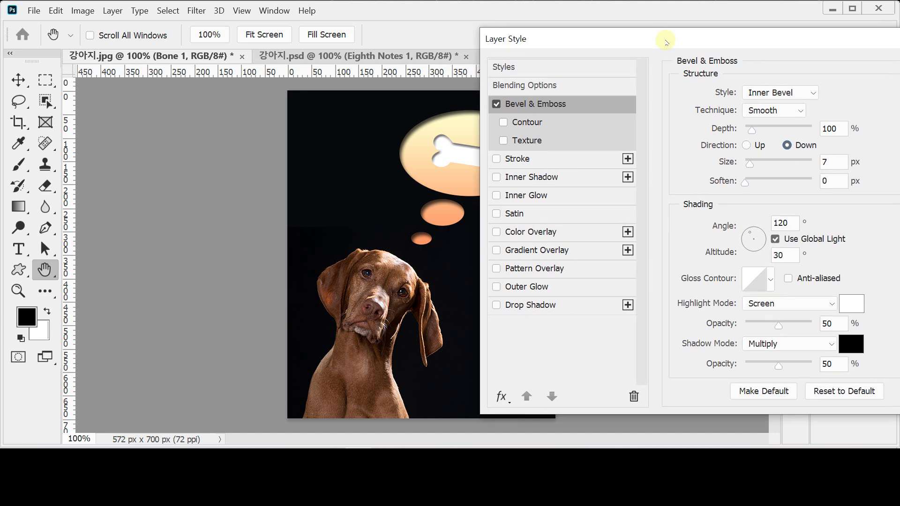
pyautogui.click(747, 146)
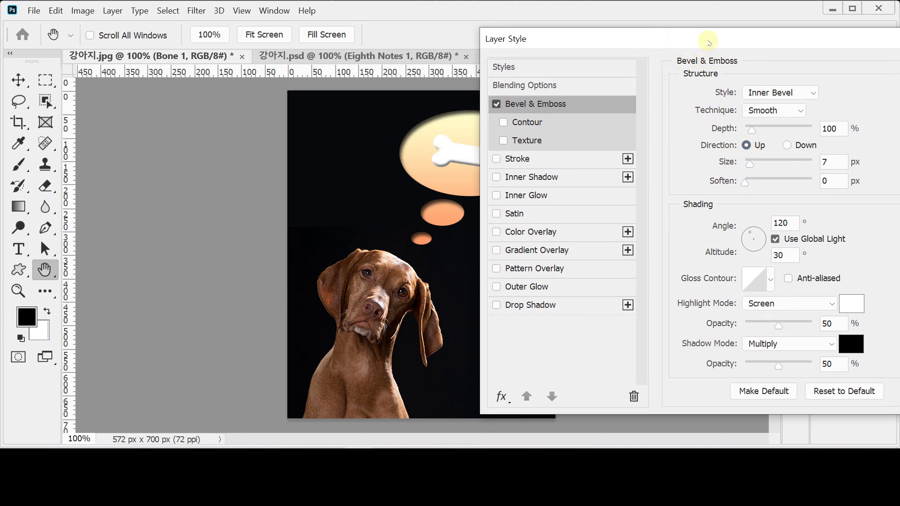
# Step: Set the size of the bone's bevel to 12 px
pyautogui.moveTo(709, 43); pyautogui.dragTo(690, 41)
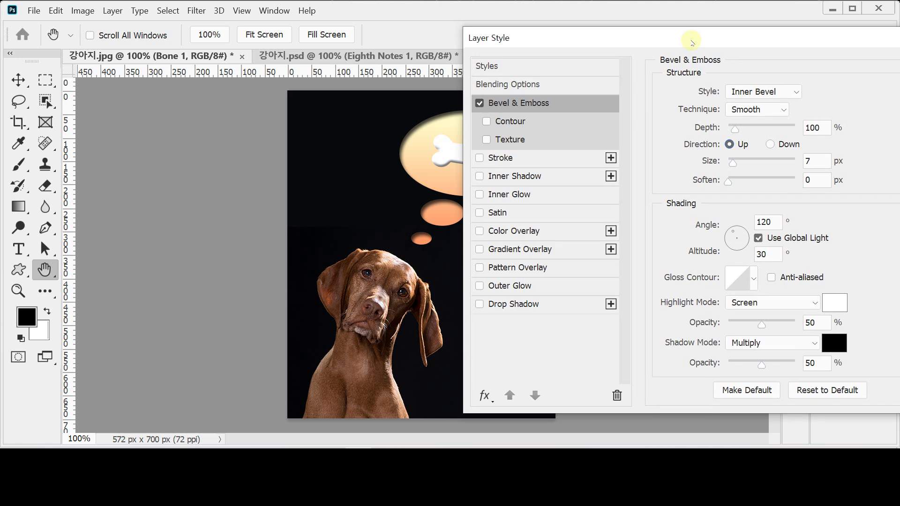
pyautogui.doubleClick(814, 162)
pyautogui.write('12')
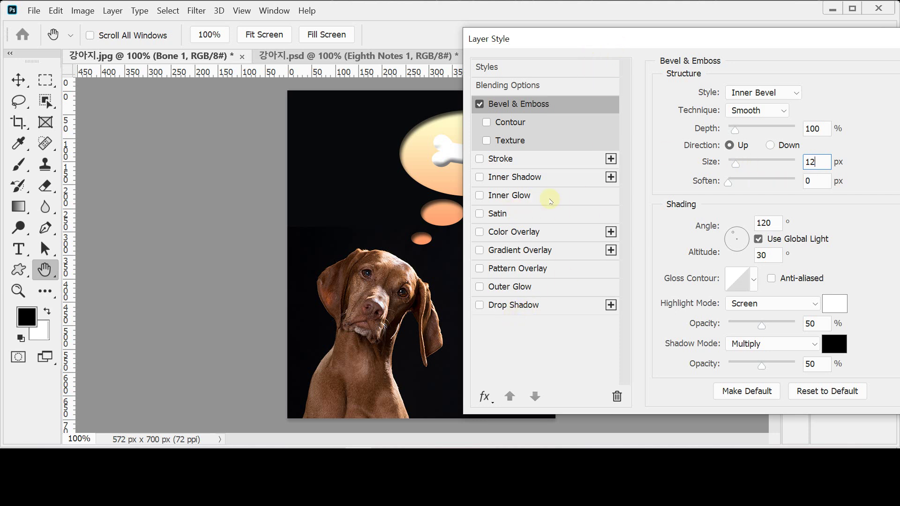
# Step: Add a Stroke effect to the bone with a size of 7 px
pyautogui.click(508, 164)
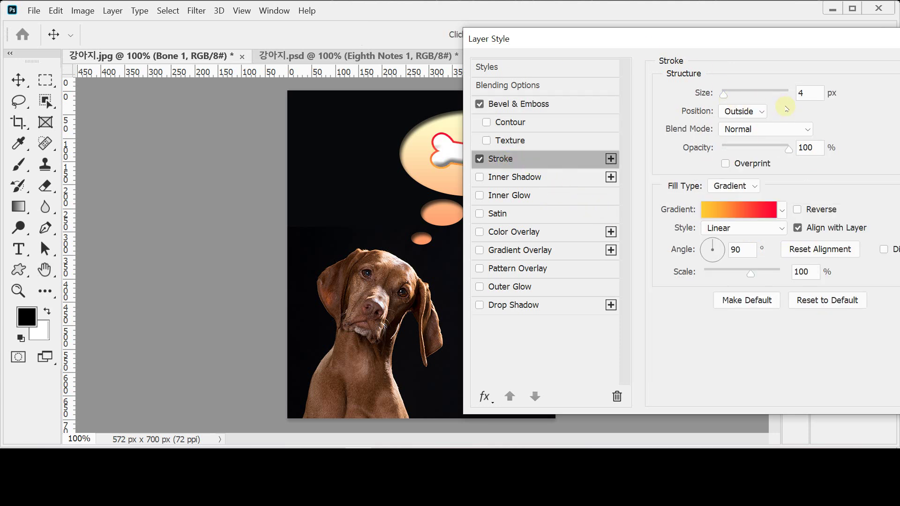
pyautogui.click(813, 98)
pyautogui.write('7')
pyautogui.moveTo(678, 41); pyautogui.dragTo(698, 40)
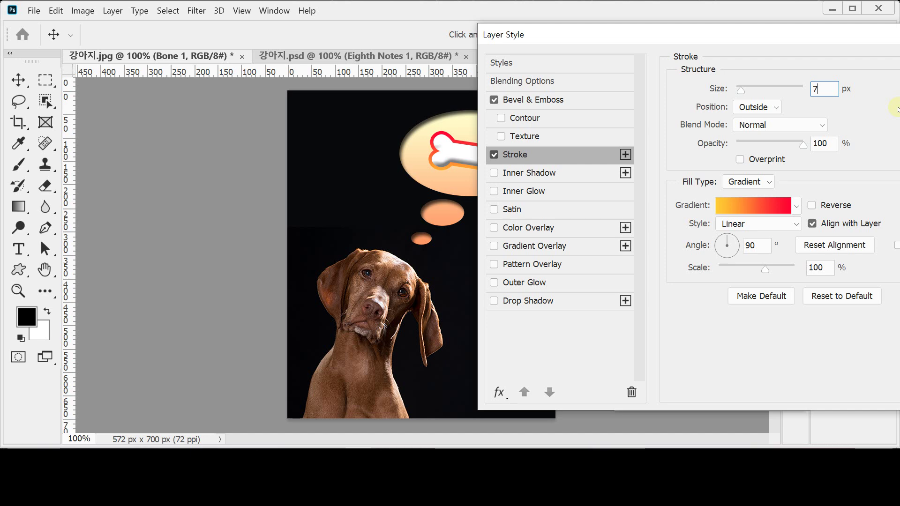
# Step: Edit the bone stroke's gradient and set its starting color stop to fc0
pyautogui.click(752, 208)
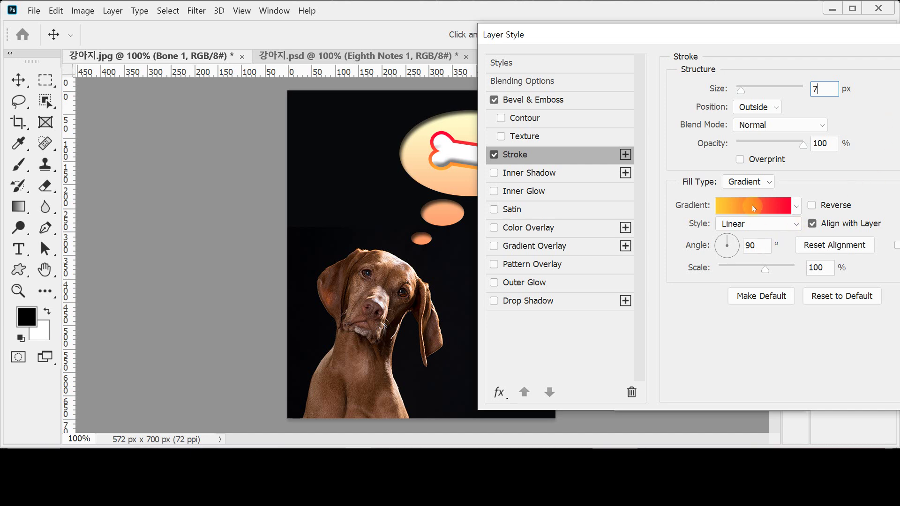
pyautogui.moveTo(476, 42); pyautogui.dragTo(581, 40)
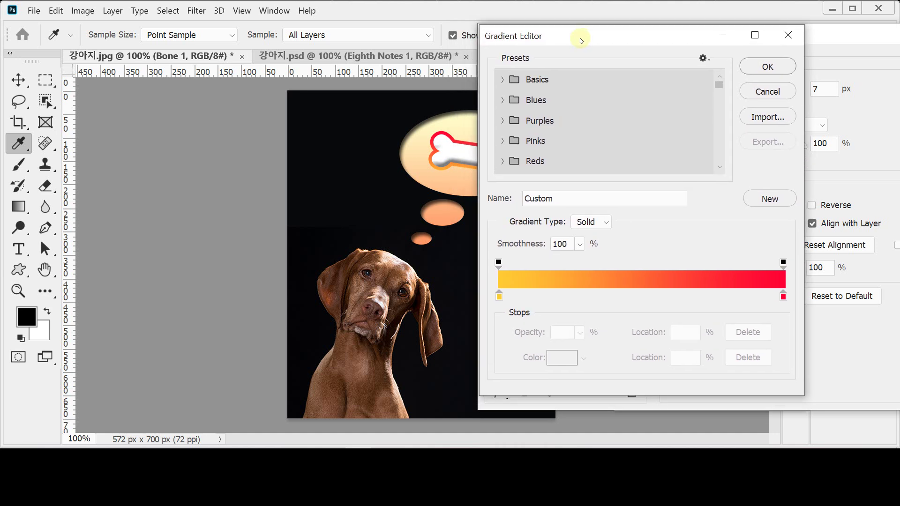
pyautogui.doubleClick(499, 297)
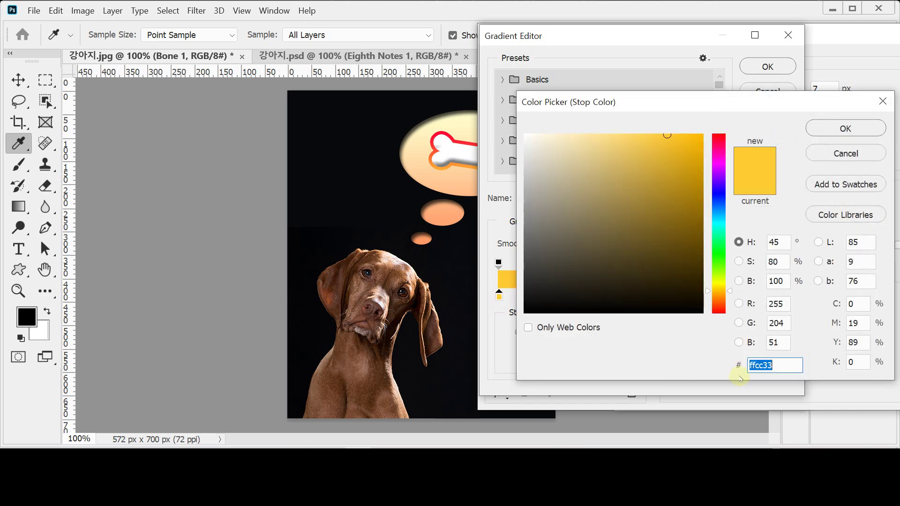
pyautogui.write('fc0')
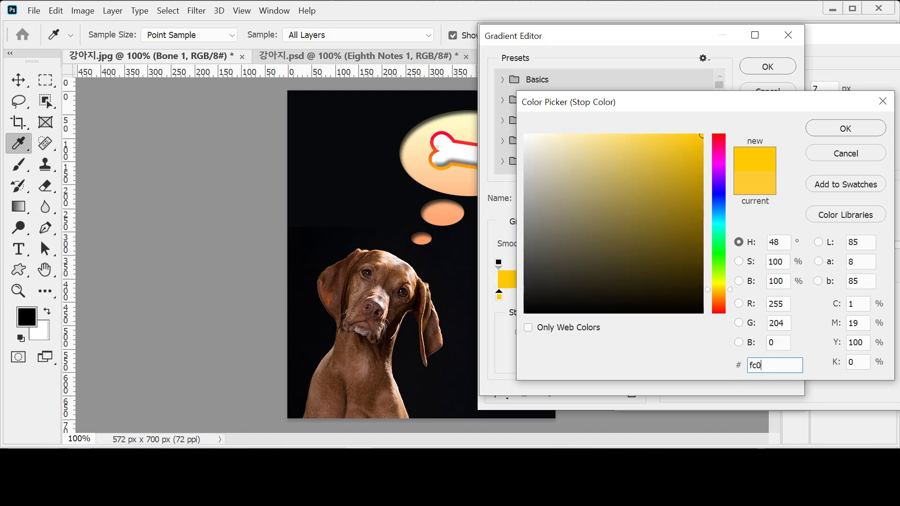
pyautogui.press('Return')
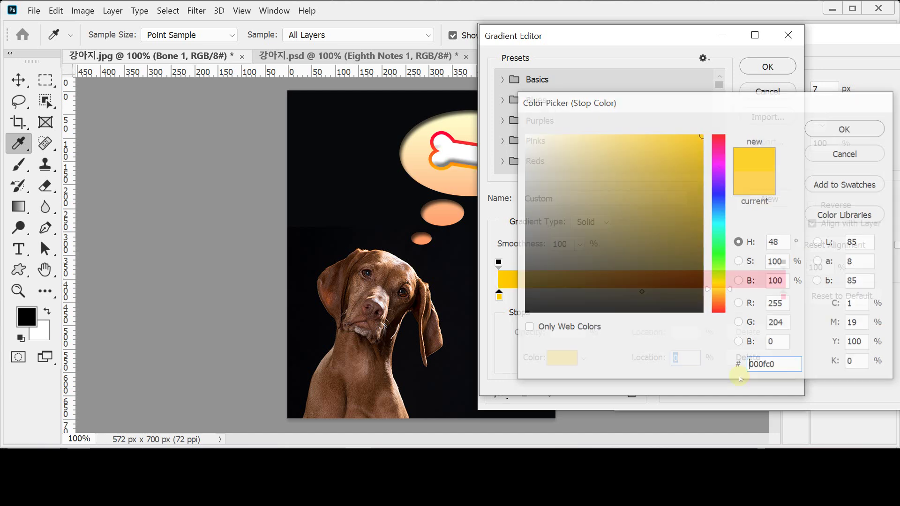
# Step: Set the ending color stop of the bone stroke's gradient to f60 and accept the gradient
pyautogui.click(783, 297)
pyautogui.doubleClick(783, 297)
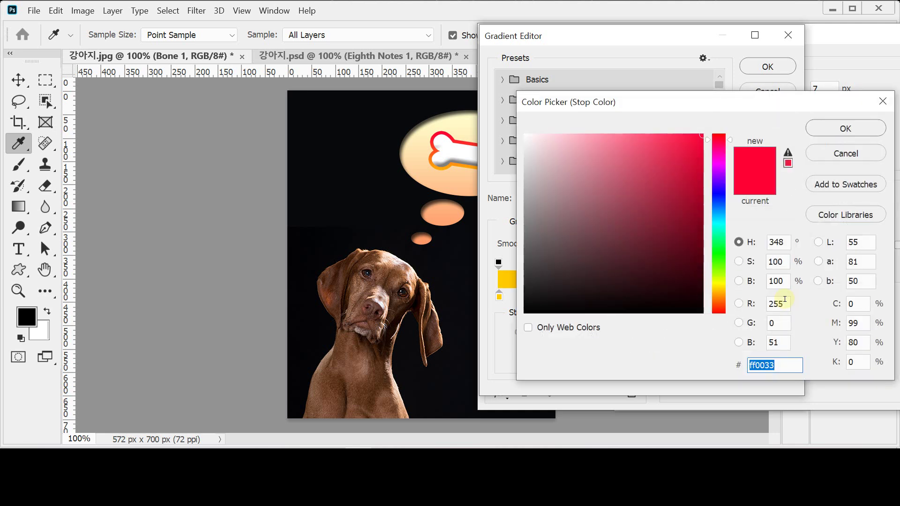
pyautogui.write('f60')
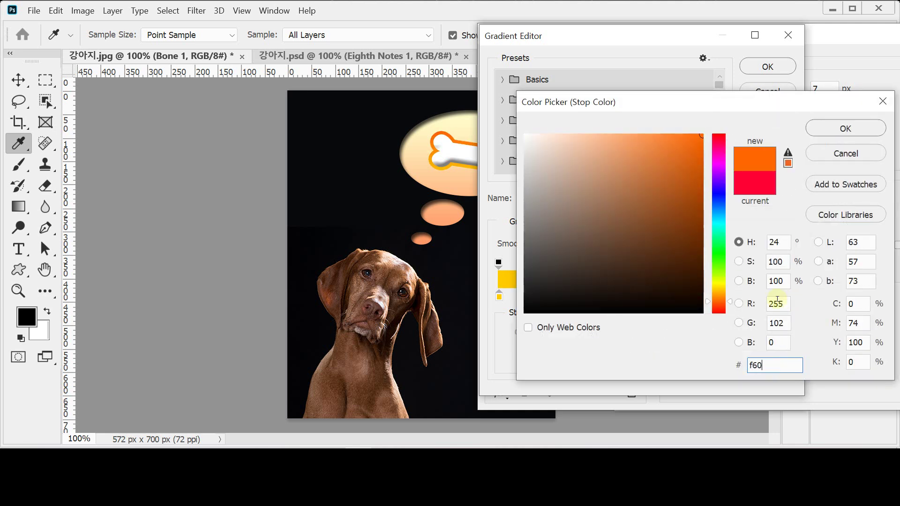
pyautogui.press('Return')
pyautogui.click(759, 67)
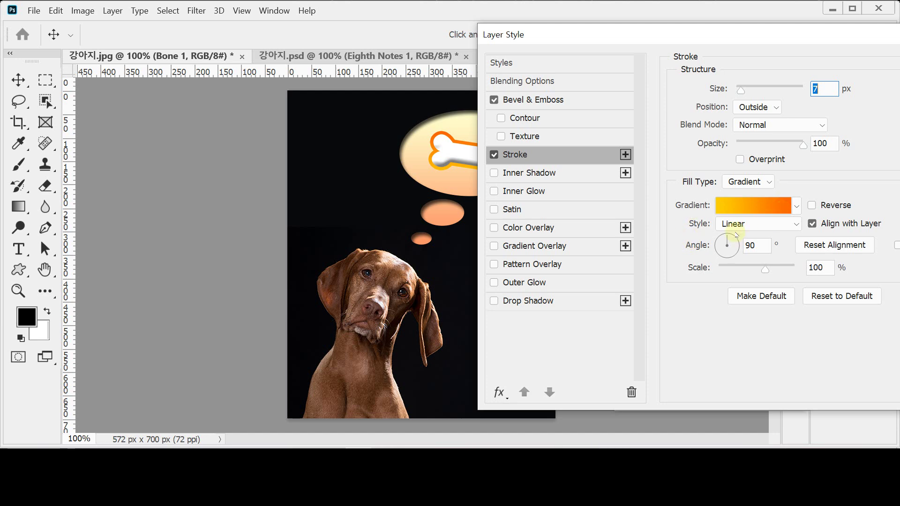
# Step: Set the bone stroke's gradient angle to 0° and apply the layer style
pyautogui.click(682, 248)
pyautogui.write('0')
pyautogui.press('Return')
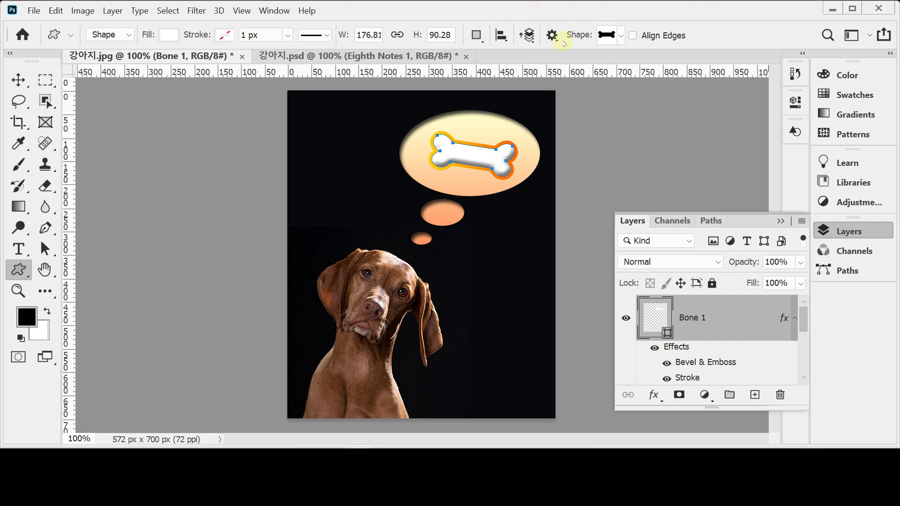
# Step: Choose the beamed eighth-notes custom shape from the Music group of All Legacy Default Shapes
pyautogui.click(621, 36)
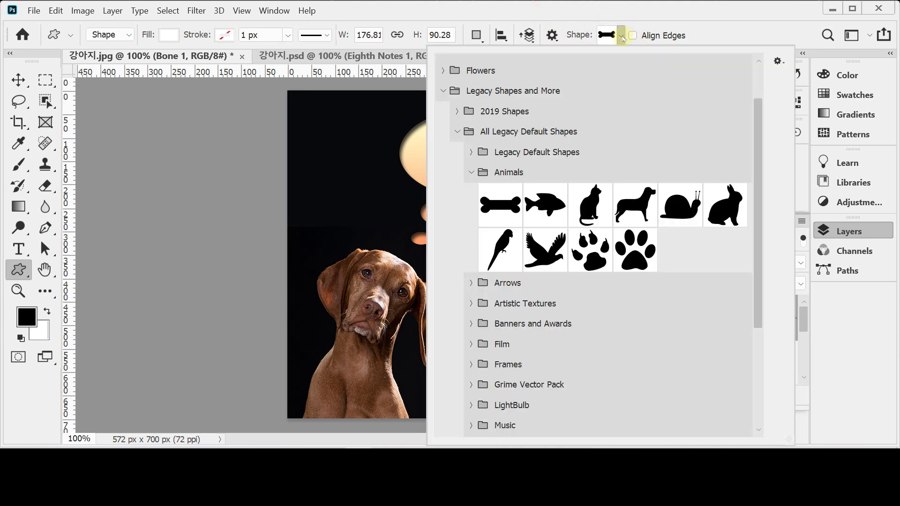
pyautogui.click(469, 174)
pyautogui.scroll(-1, 554, 295)
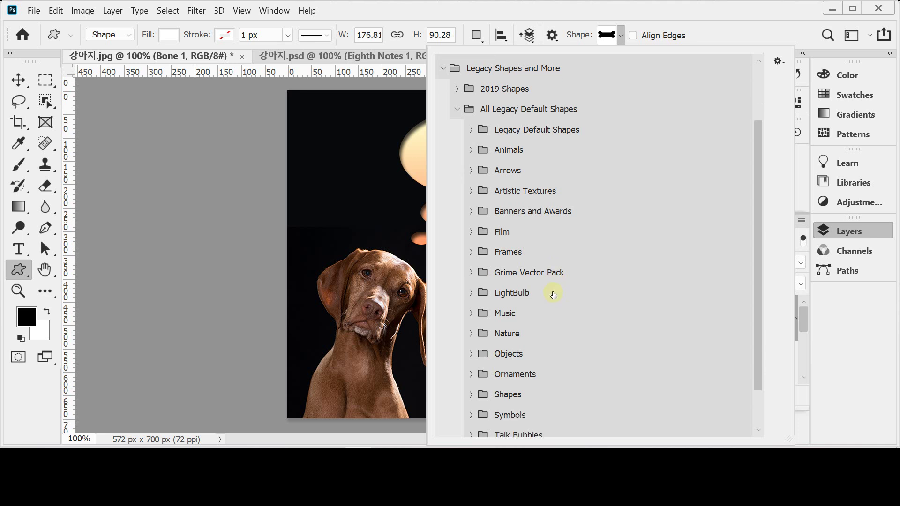
pyautogui.scroll(-2, 553, 294)
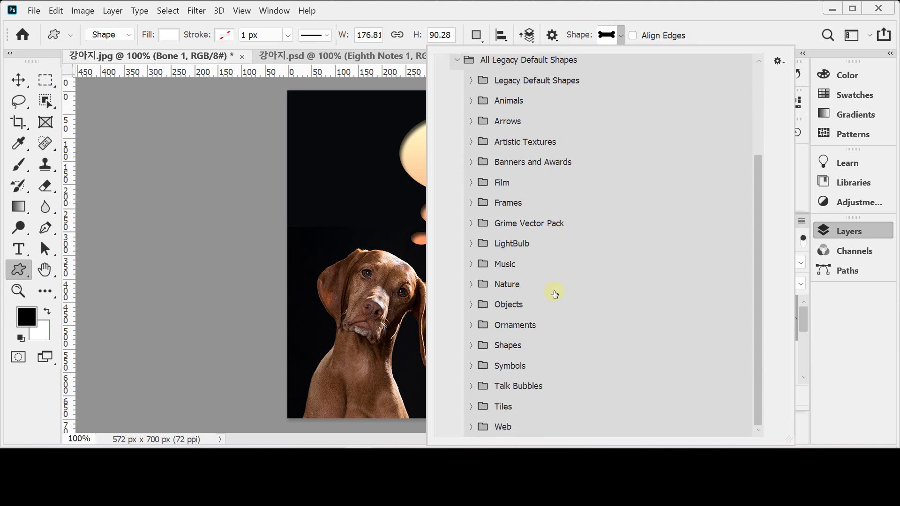
pyautogui.click(471, 265)
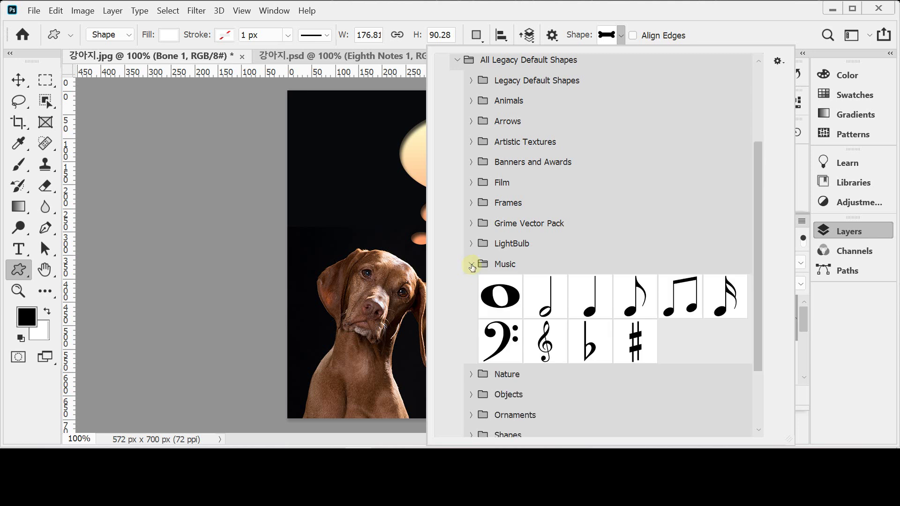
pyautogui.click(680, 304)
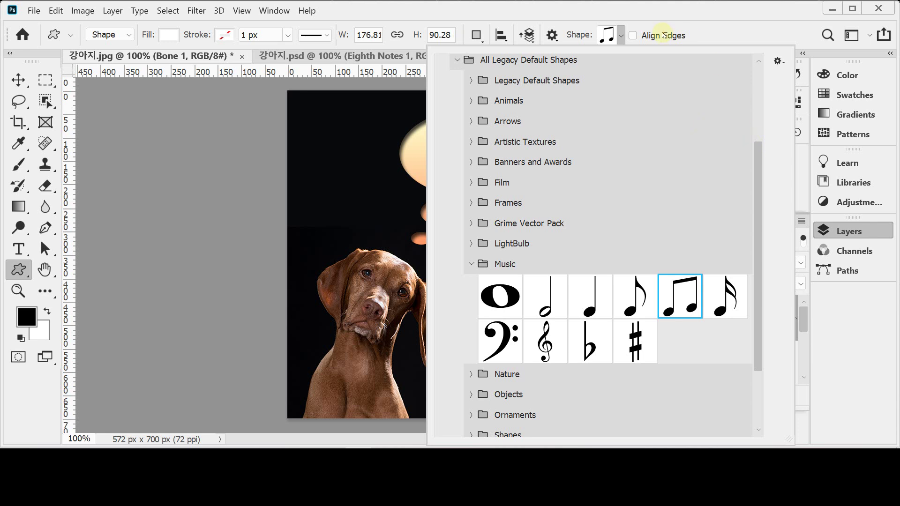
pyautogui.click(692, 12)
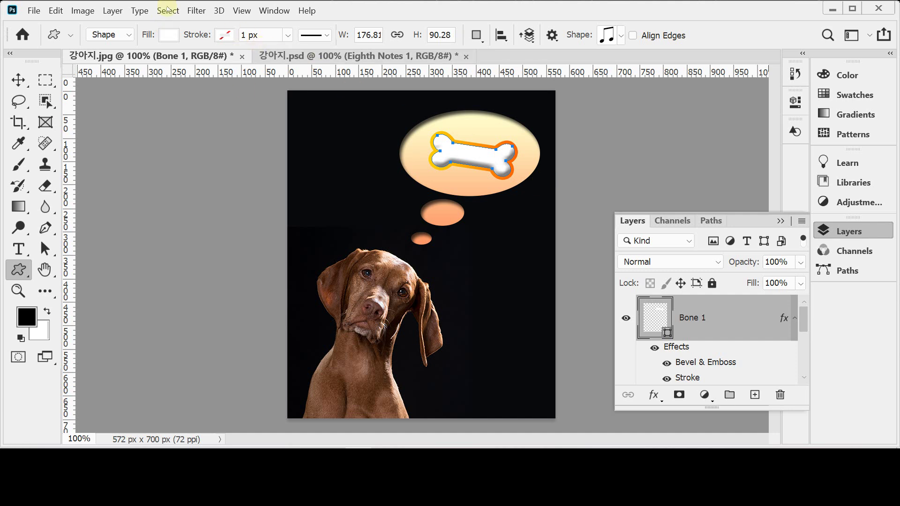
# Step: Examine the shape's fill color options and its color picker
pyautogui.click(168, 35)
pyautogui.click(261, 69)
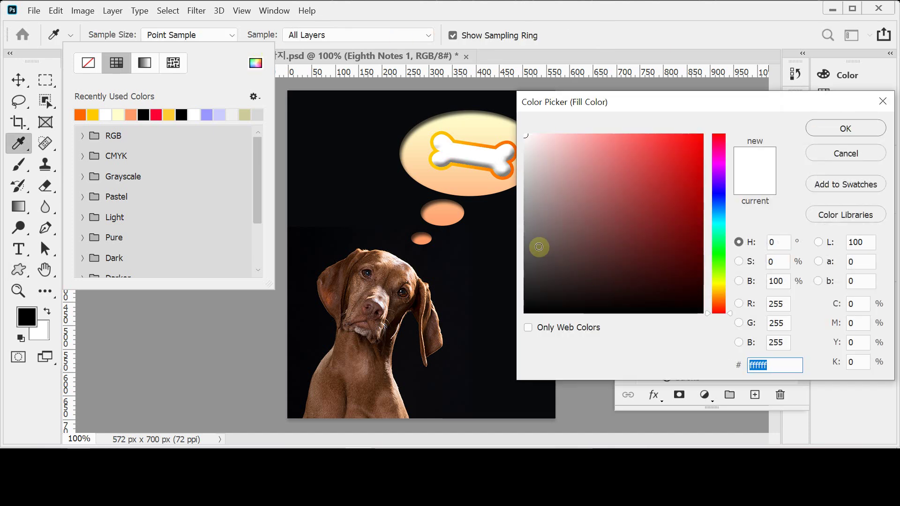
pyautogui.moveTo(617, 104); pyautogui.dragTo(598, 347)
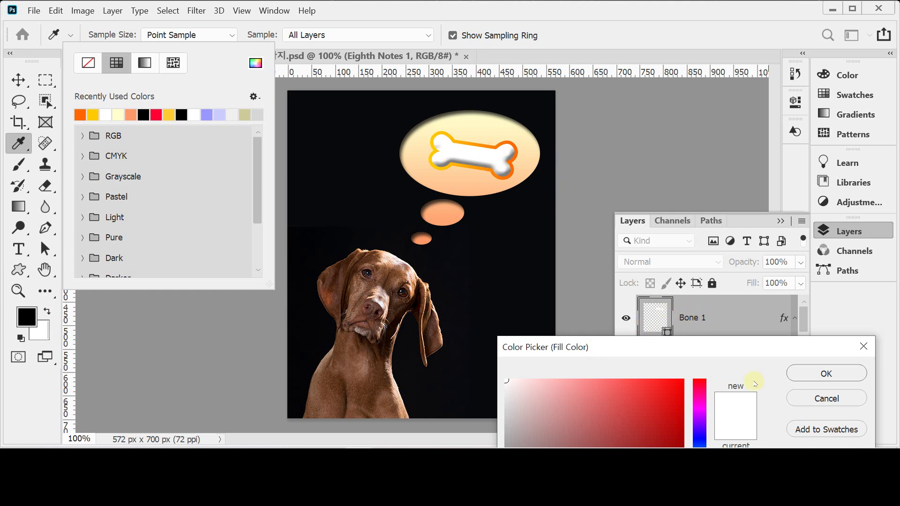
pyautogui.click(813, 375)
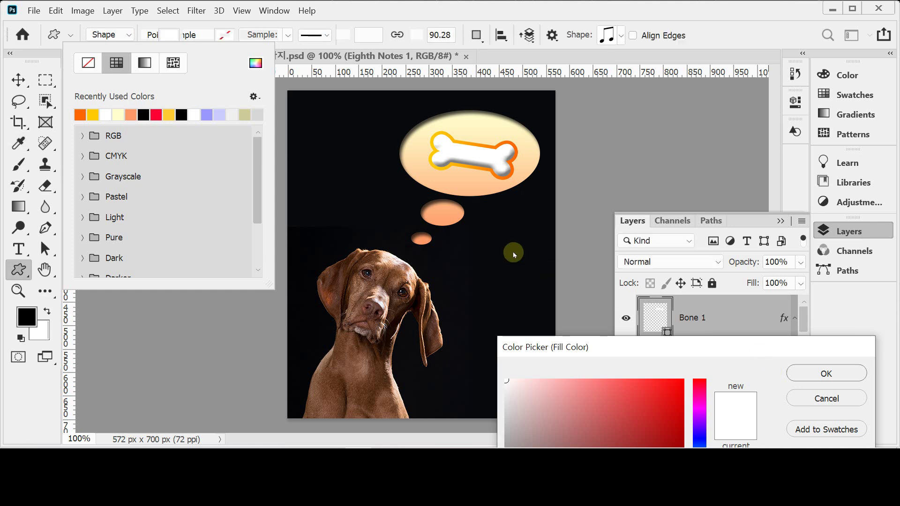
pyautogui.click(382, 11)
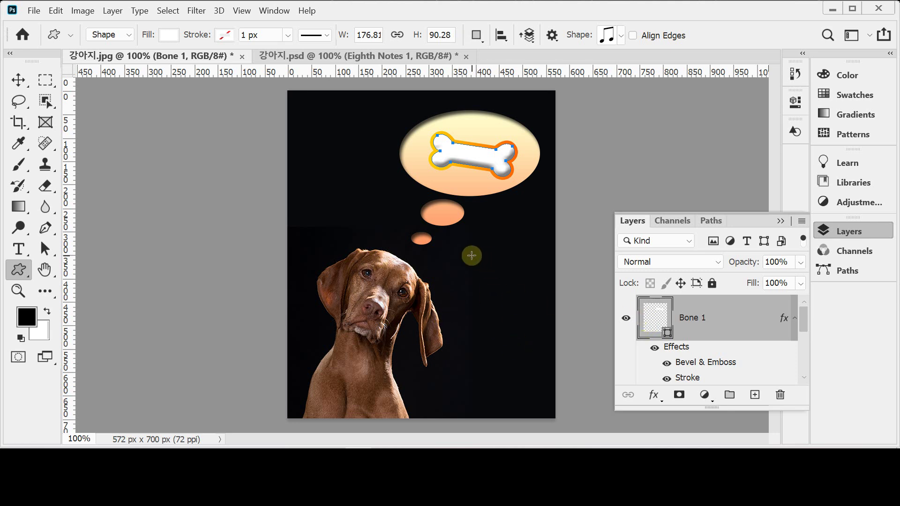
# Step: Draw an eighth-notes shape about 102 by 120 px beside the dog's head and set its fill color to 3ff
pyautogui.moveTo(467, 248); pyautogui.dragTo(516, 303)
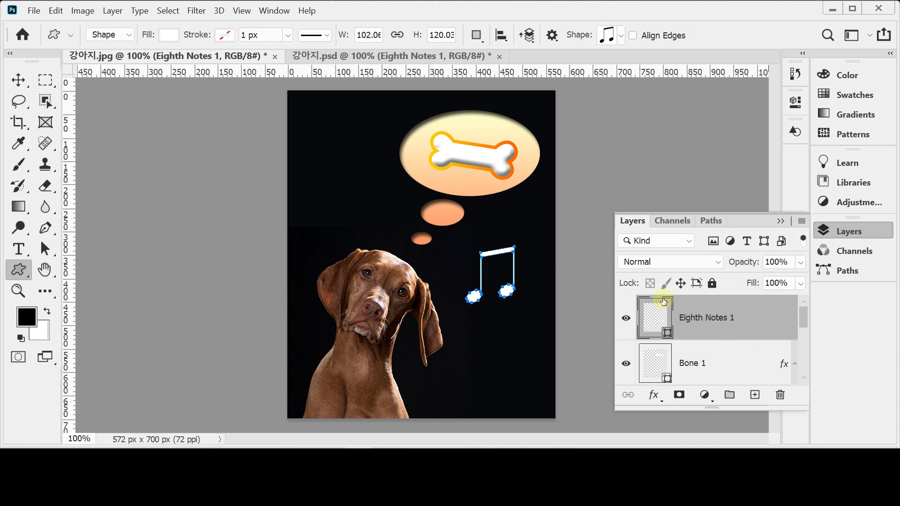
pyautogui.doubleClick(668, 321)
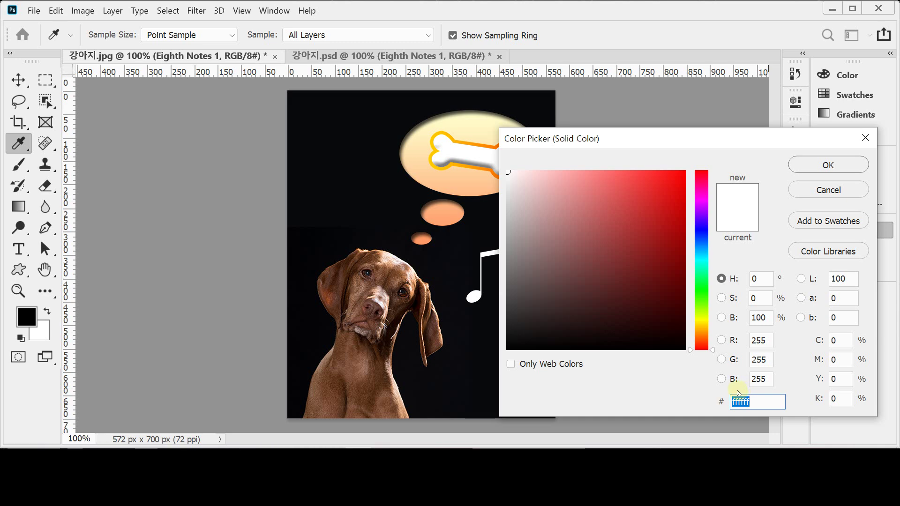
pyautogui.write('3ff')
pyautogui.click(829, 167)
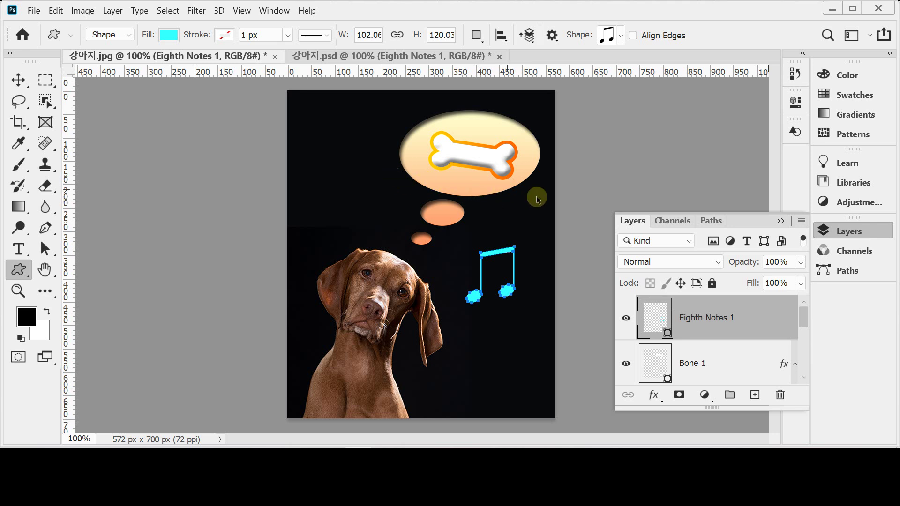
# Step: Rotate the eighth-notes shape about 38° clockwise
pyautogui.hotkey('ctrl', 't')
pyautogui.moveTo(527, 237); pyautogui.dragTo(510, 272)
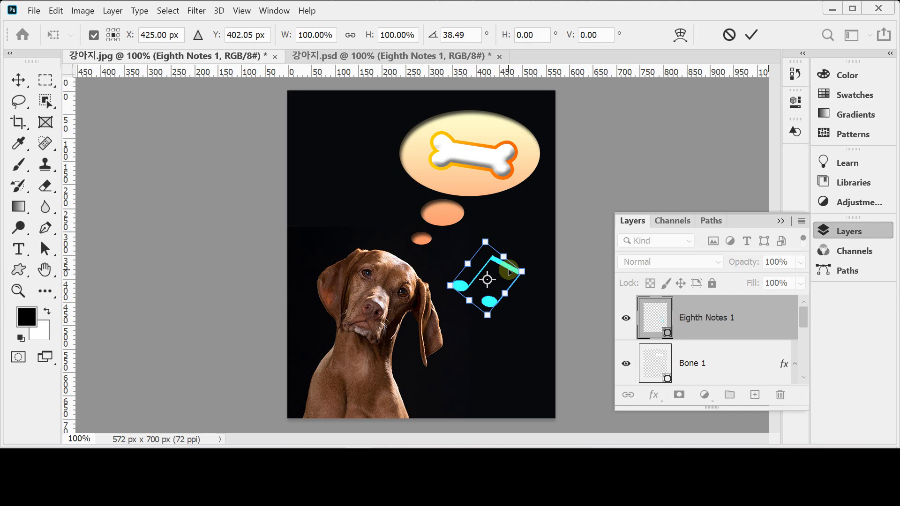
pyautogui.press('Return')
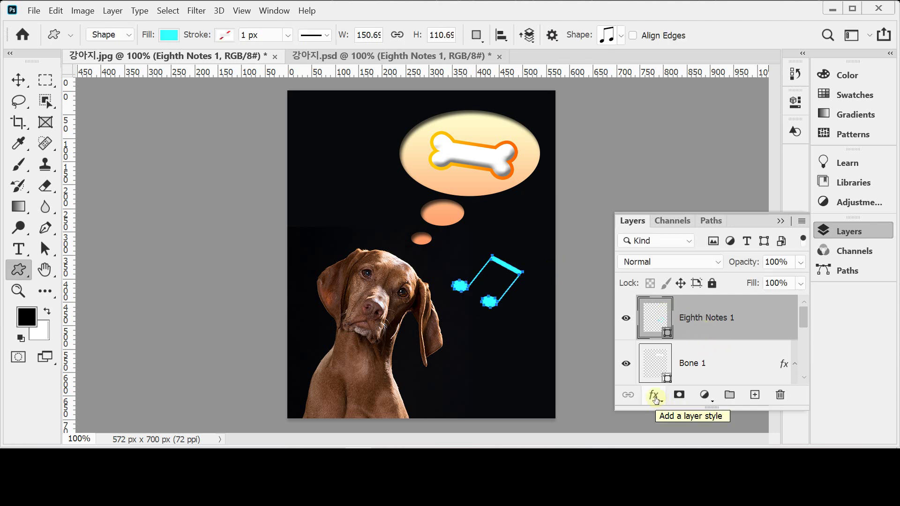
# Step: Add an Outer Glow effect with a size of 20 px to the eighth-notes shape
pyautogui.click(654, 397)
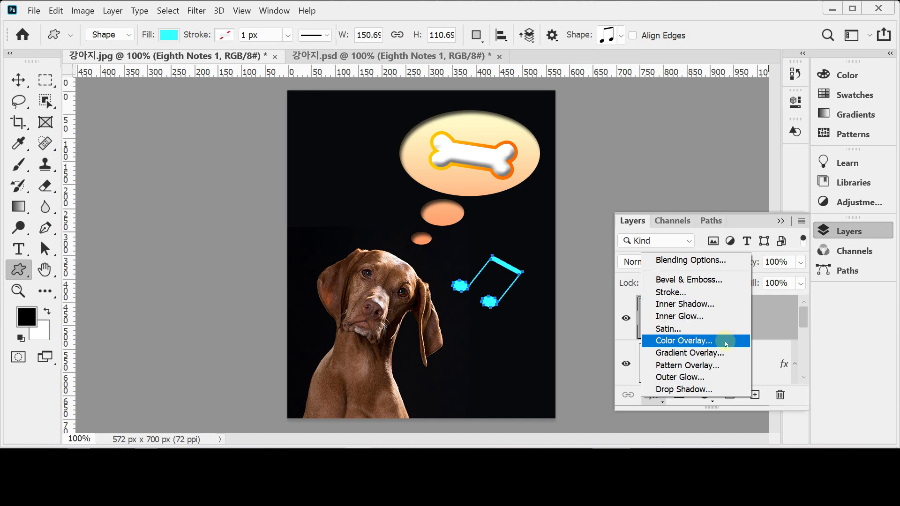
pyautogui.click(724, 377)
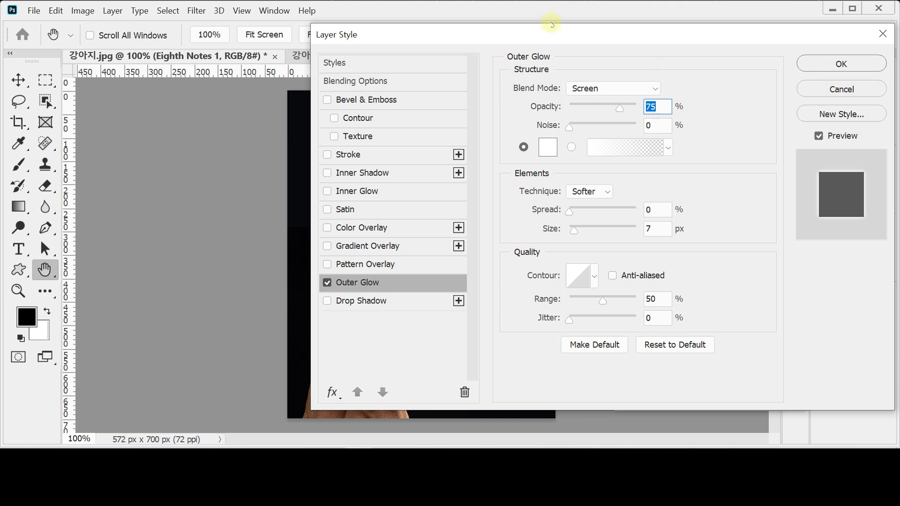
pyautogui.moveTo(546, 39); pyautogui.dragTo(658, 35)
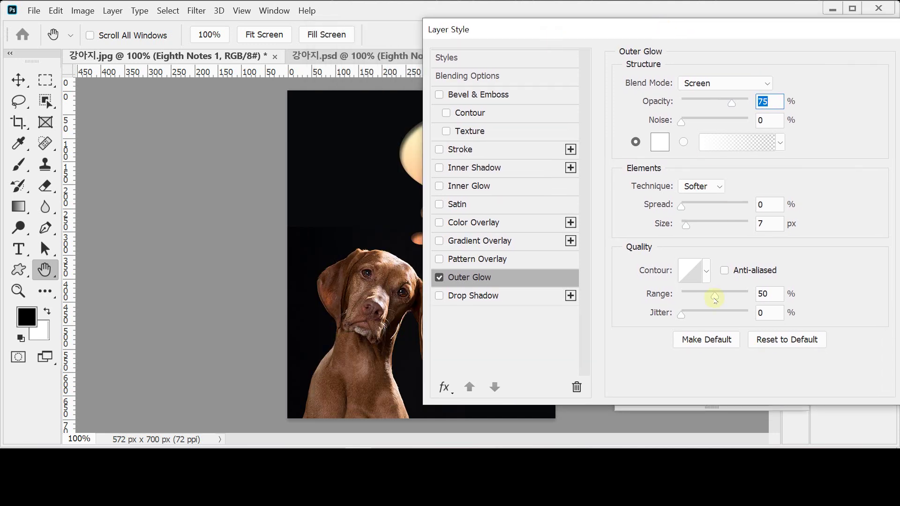
pyautogui.moveTo(778, 225); pyautogui.dragTo(749, 227)
pyautogui.click(749, 227)
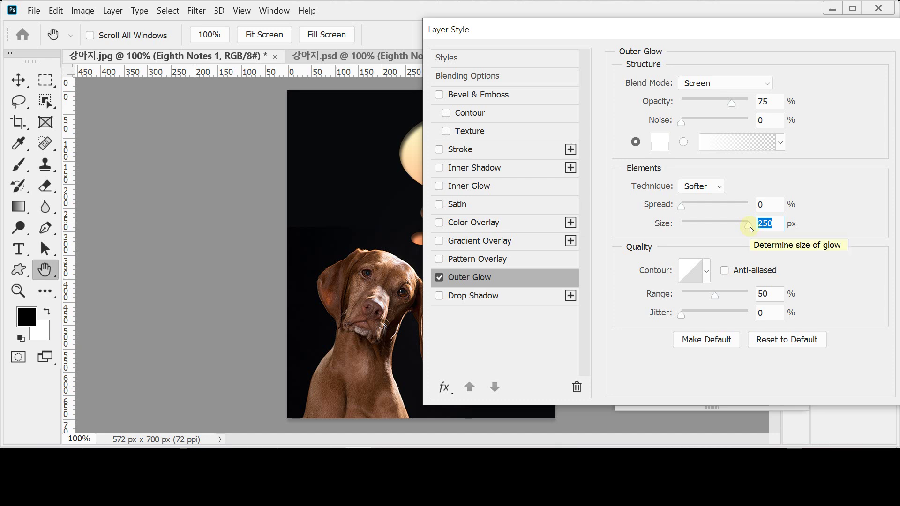
pyautogui.write('20')
pyautogui.press('Return')
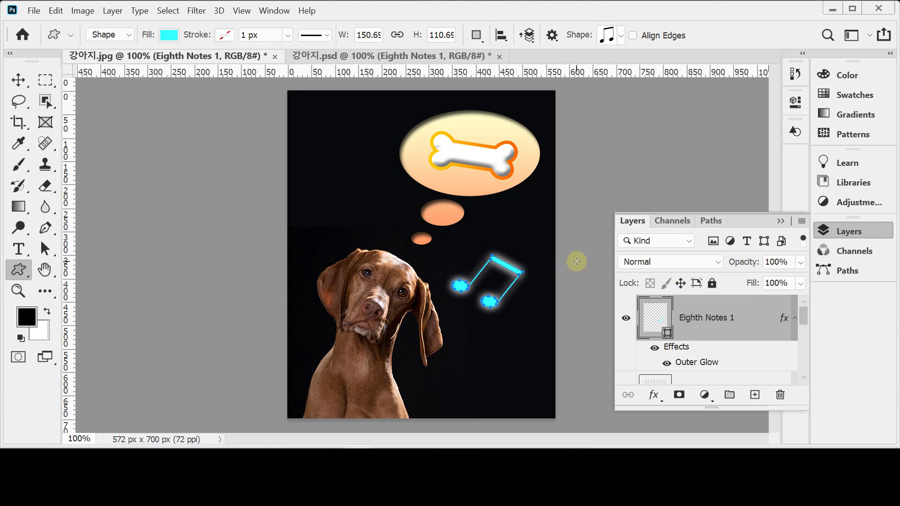
# Step: Compare with the finished example 강아지.psd and duplicate the eighth-notes layer in 강아지.jpg
pyautogui.click(363, 57)
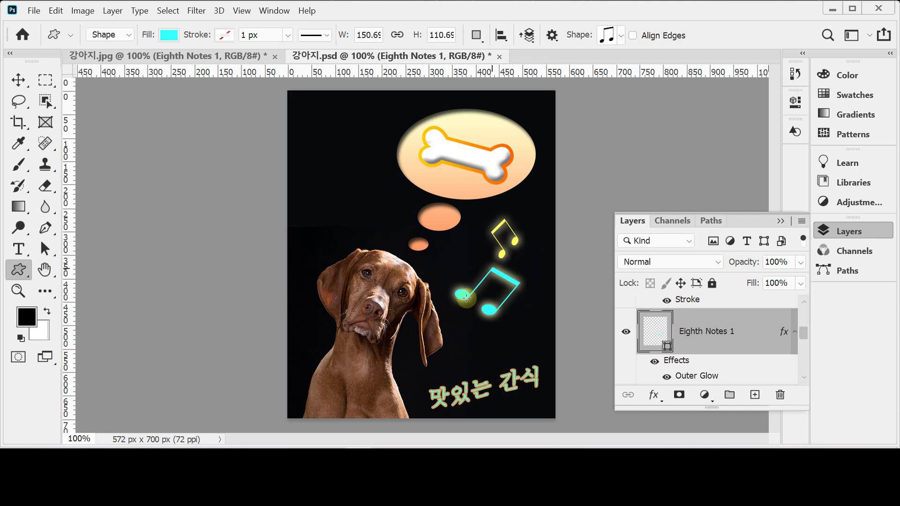
pyautogui.click(92, 57)
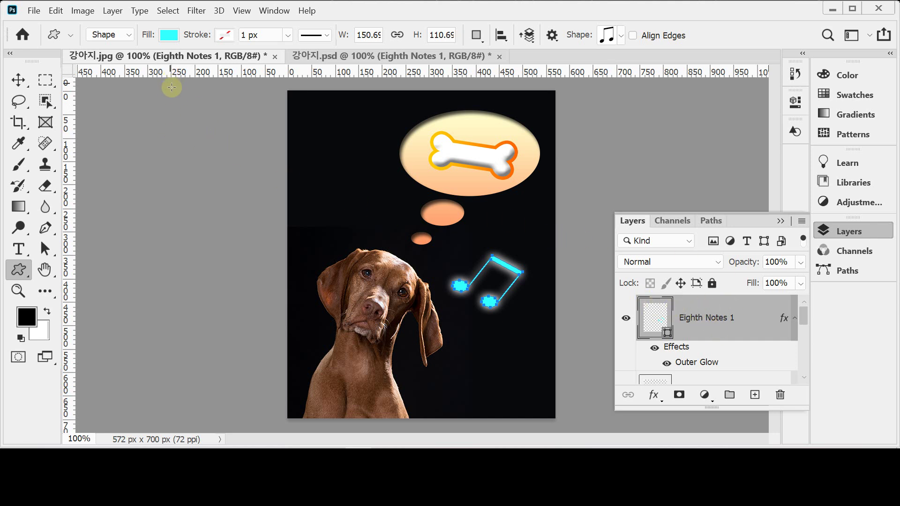
pyautogui.click(113, 11)
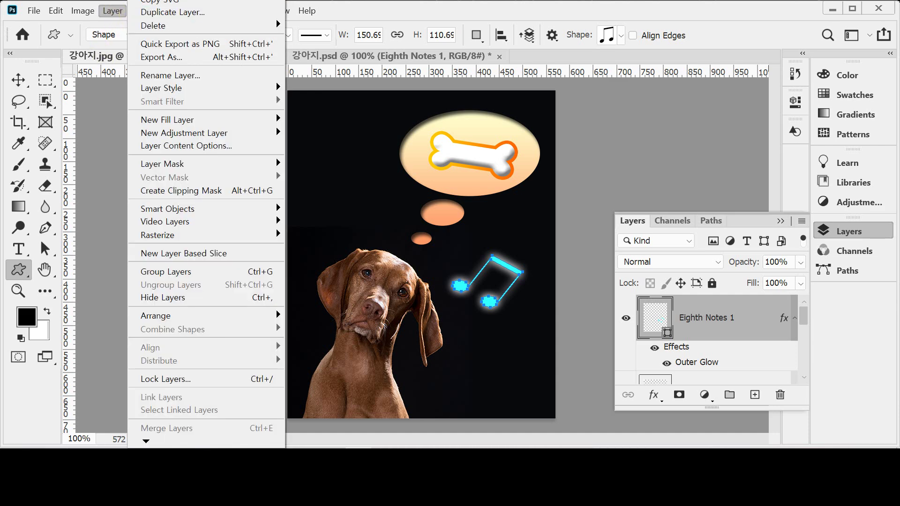
pyautogui.moveTo(187, 0)
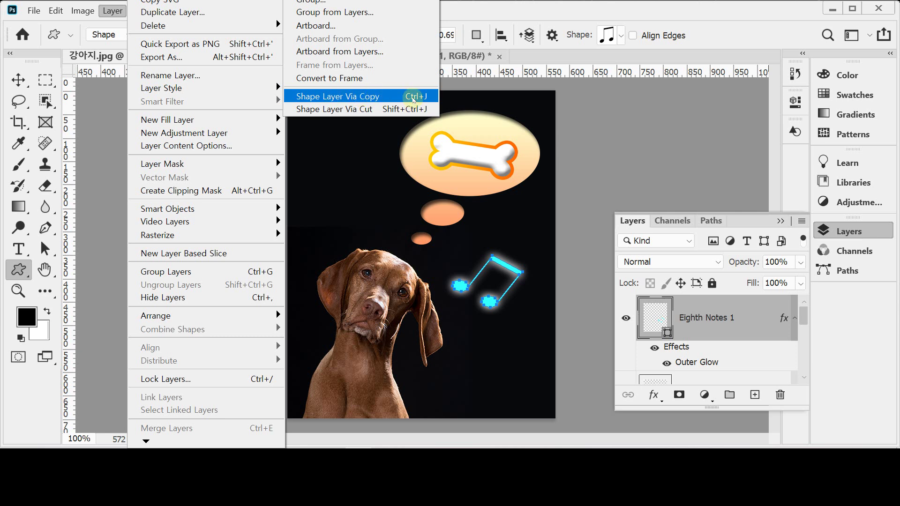
pyautogui.click(656, 316)
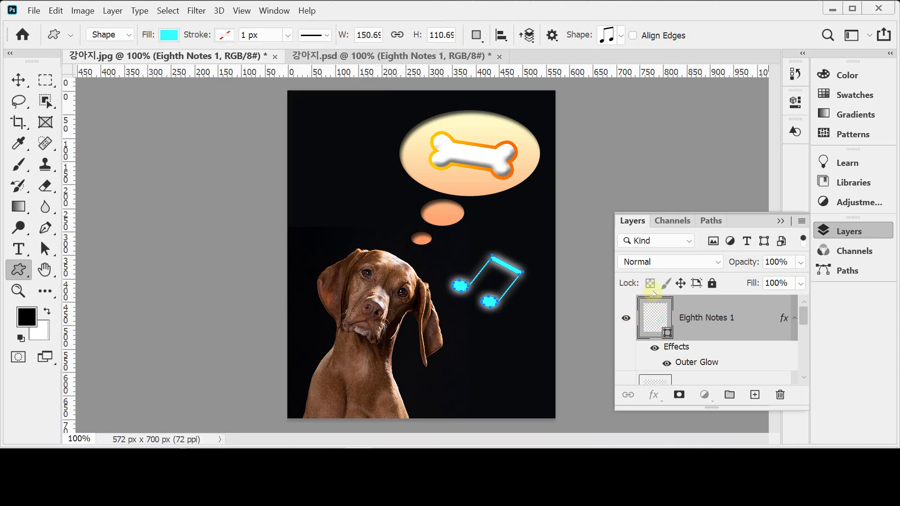
pyautogui.hotkey('ctrl', 'j')
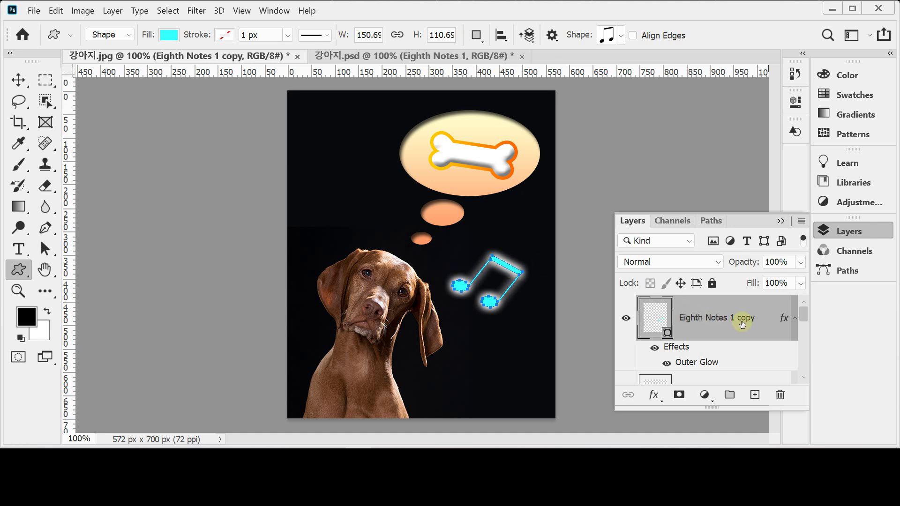
pyautogui.moveTo(742, 411); pyautogui.dragTo(742, 428)
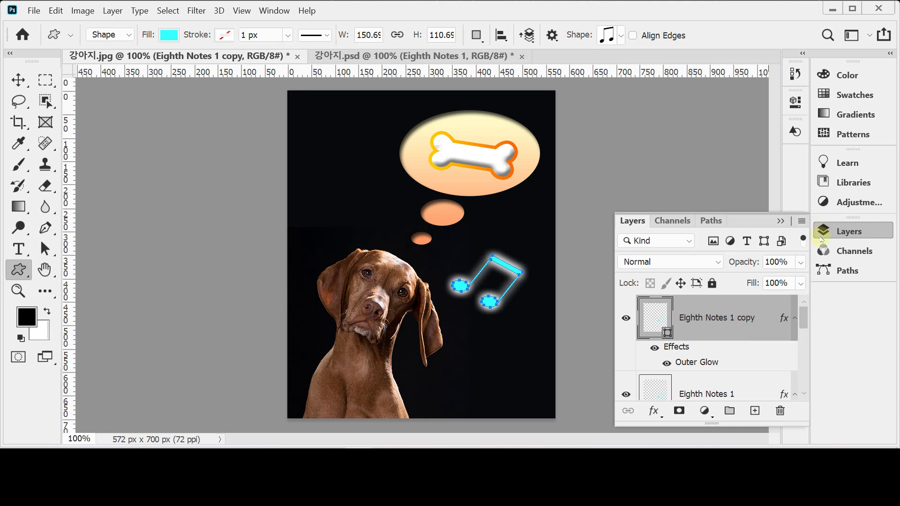
# Step: Scale the copied notes to about 53%, rotate them to about -70° and place them above the larger notes, under the thought bubble
pyautogui.click(836, 232)
pyautogui.hotkey('ctrl', 't')
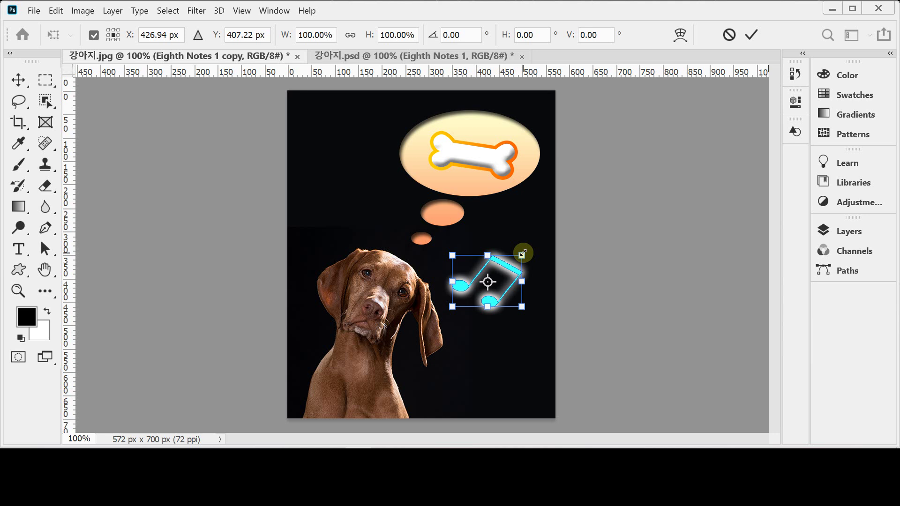
pyautogui.moveTo(522, 253); pyautogui.dragTo(496, 210)
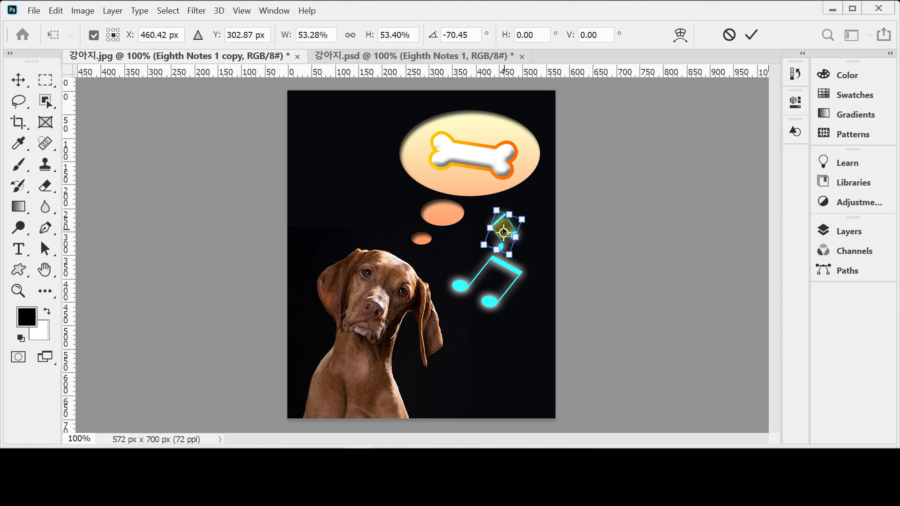
pyautogui.press('Return')
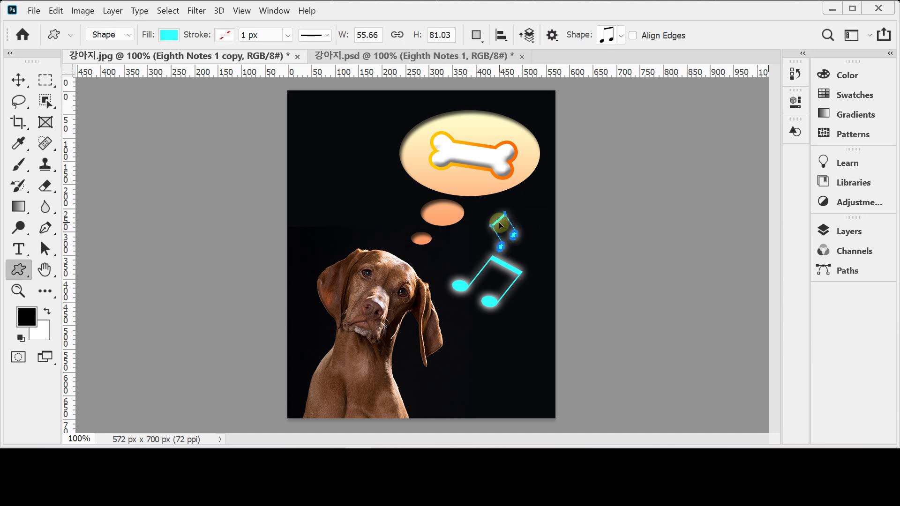
pyautogui.click(843, 231)
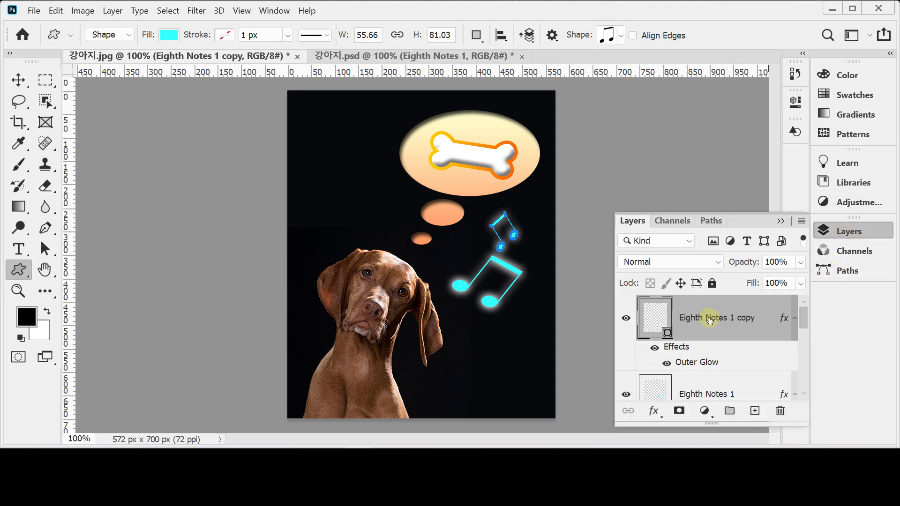
# Step: Recolor the small copied eighth notes under the thought bubble to light yellow (ff6)
pyautogui.doubleClick(652, 320)
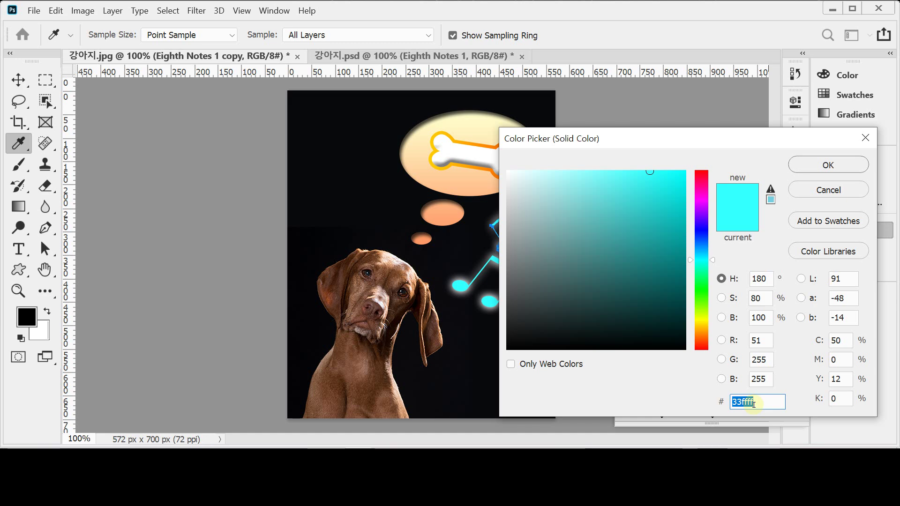
pyautogui.write('ff')
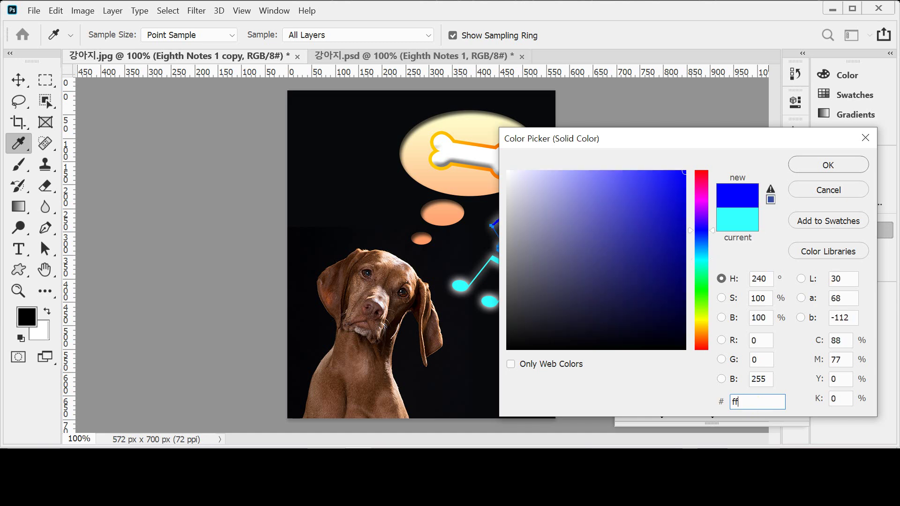
pyautogui.write('66')
pyautogui.press('Return')
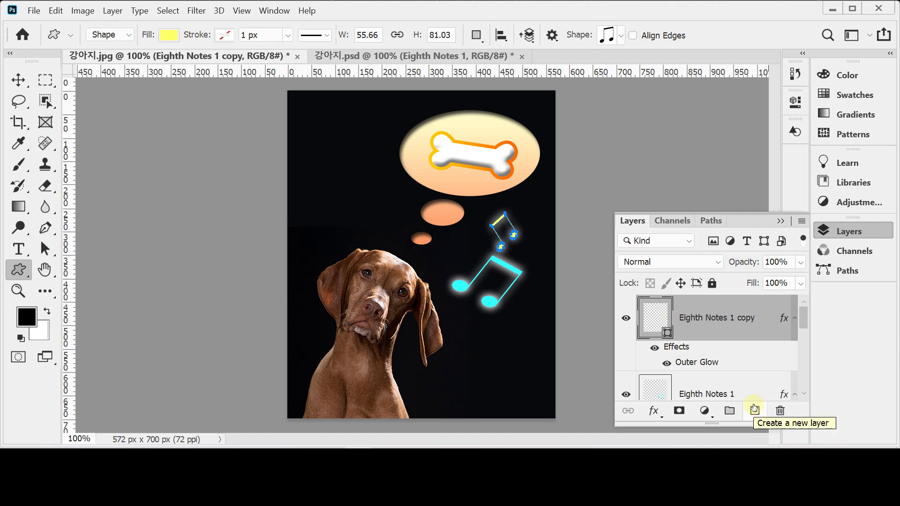
pyautogui.click(754, 409)
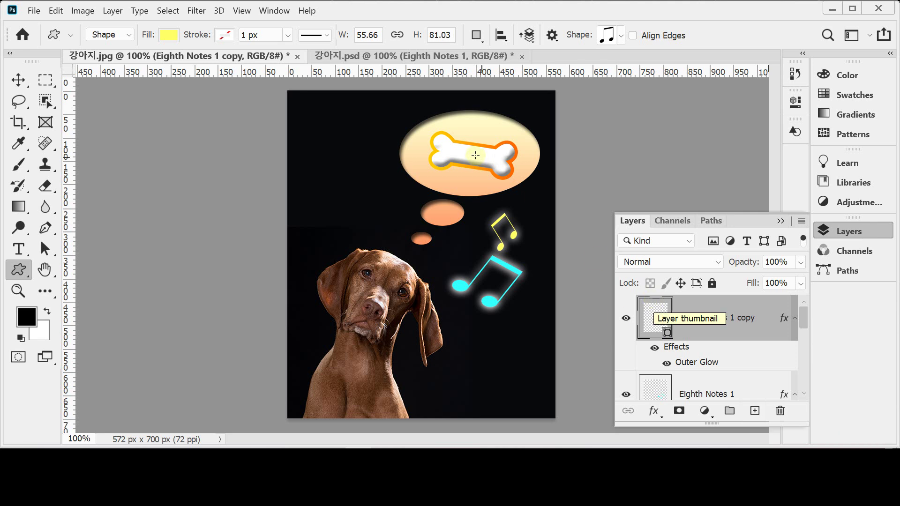
pyautogui.click(849, 233)
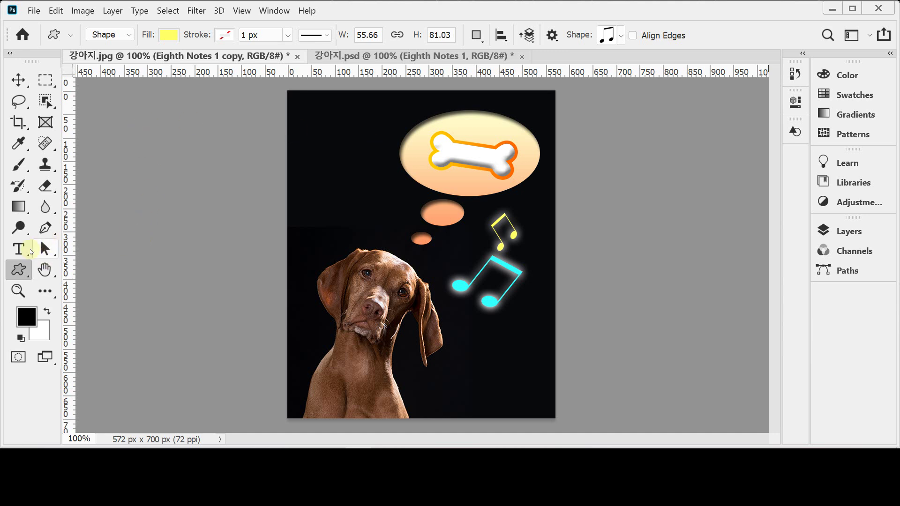
# Step: Add the horizontal text "맛있는 간식" on the dark area beside the dog's chest, near the image's lower edge
pyautogui.click(21, 249)
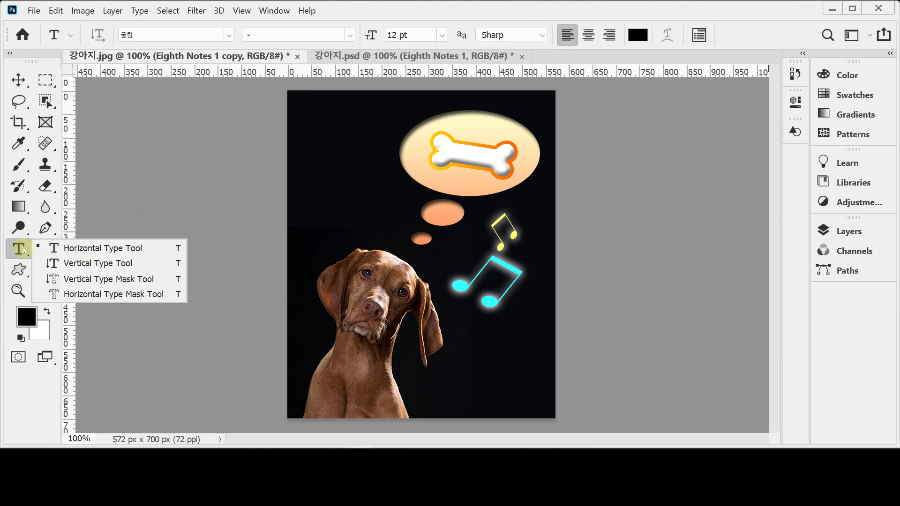
pyautogui.click(70, 248)
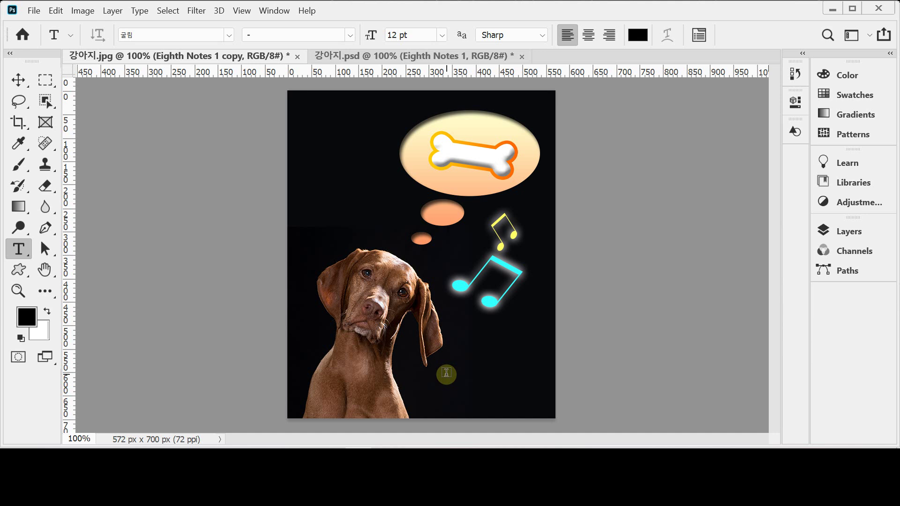
pyautogui.click(428, 389)
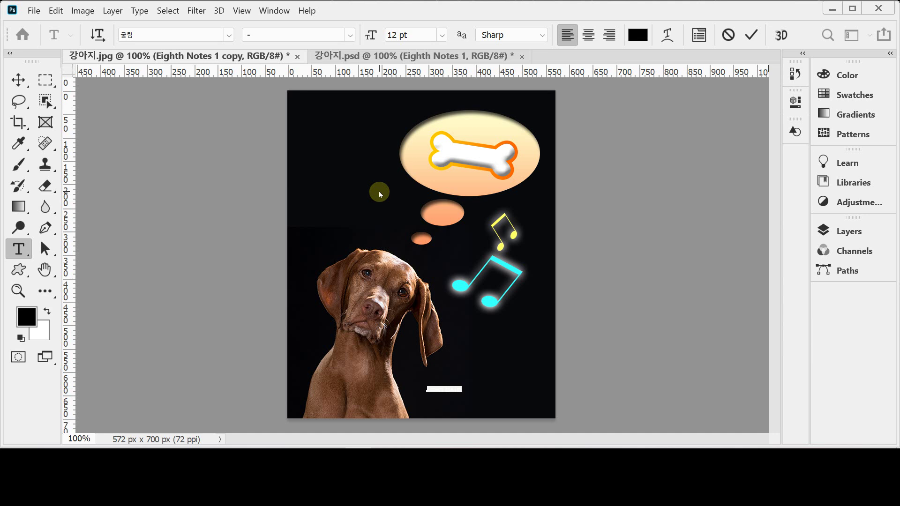
pyautogui.write('강')
pyautogui.press('BackSpace')
pyautogui.press('BackSpace')
pyautogui.press('BackSpace')
pyautogui.press('BackSpace')
pyautogui.write('상')
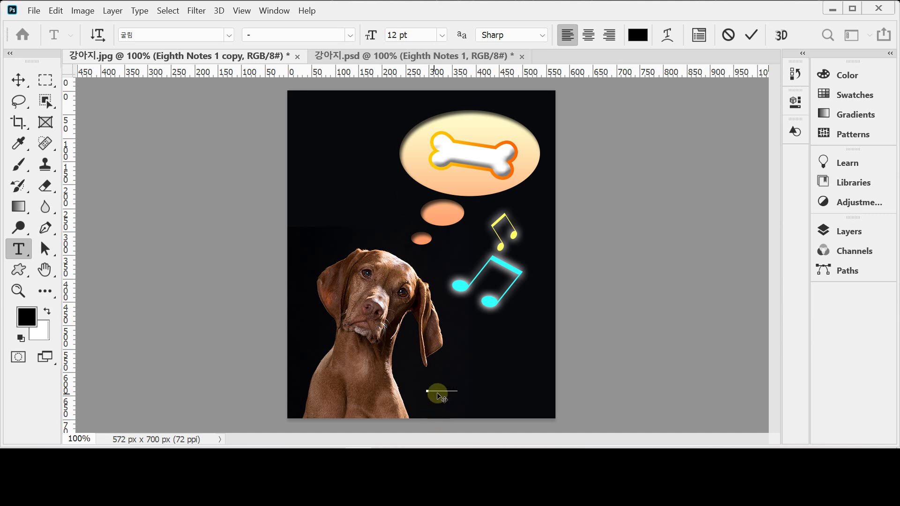
# Step: Select the whole "맛있는 간식" text and set its font to 바탕
pyautogui.doubleClick(441, 390)
pyautogui.click(441, 390)
pyautogui.hotkey('ctrl', 'a')
pyautogui.tripleClick(441, 390)
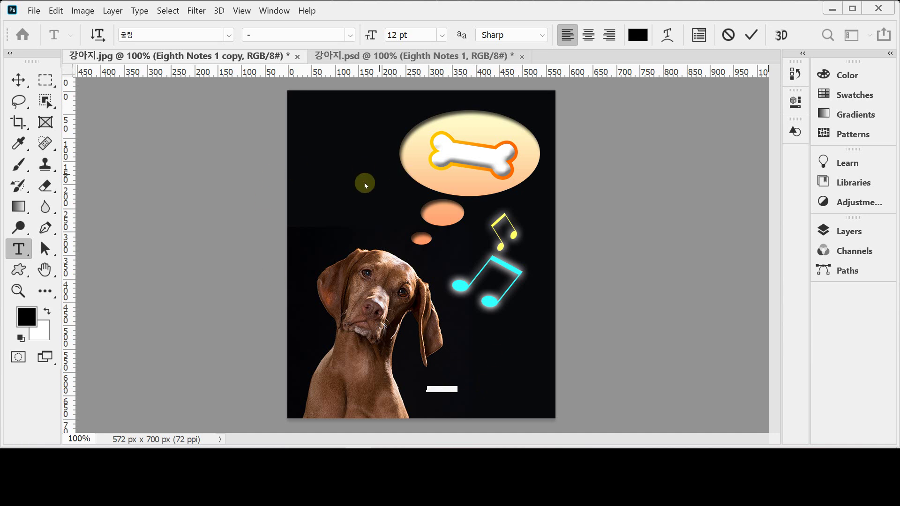
pyautogui.click(163, 35)
pyautogui.write('바')
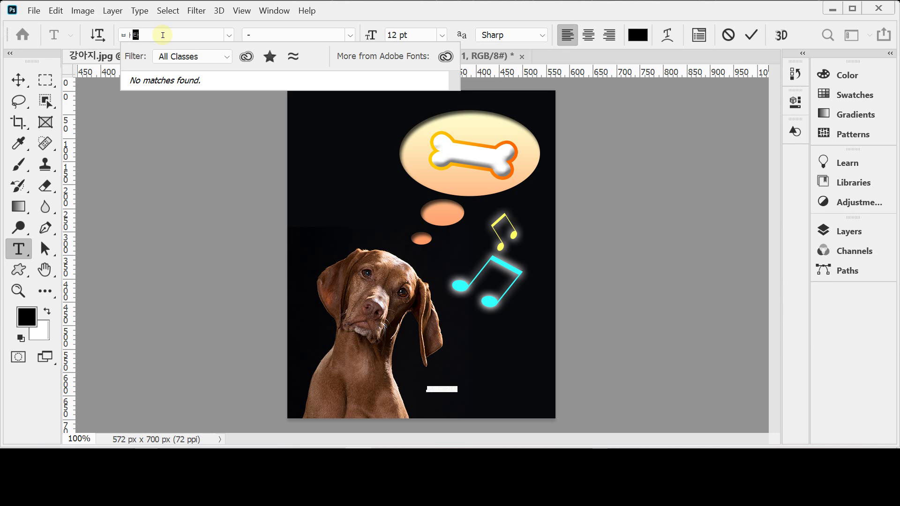
pyautogui.press('BackSpace')
pyautogui.press('BackSpace')
pyautogui.press('BackSpace')
pyautogui.write('바탕')
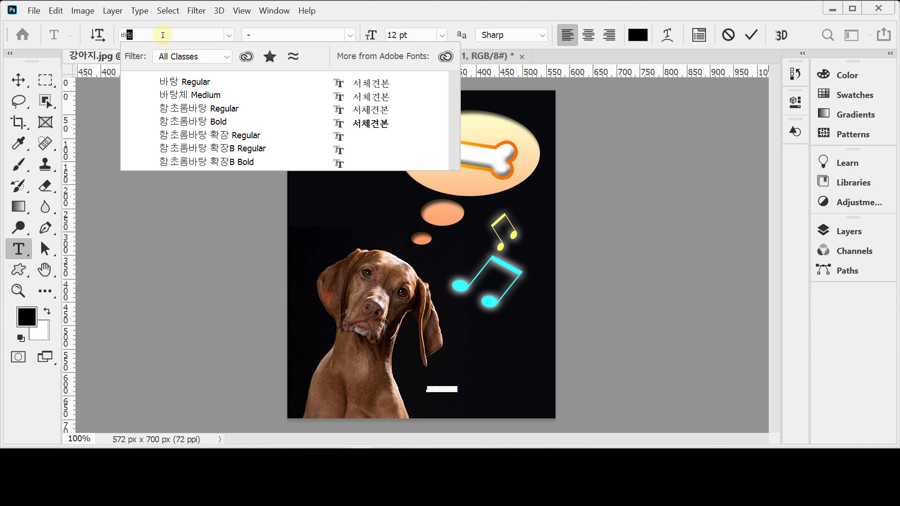
pyautogui.press('Return')
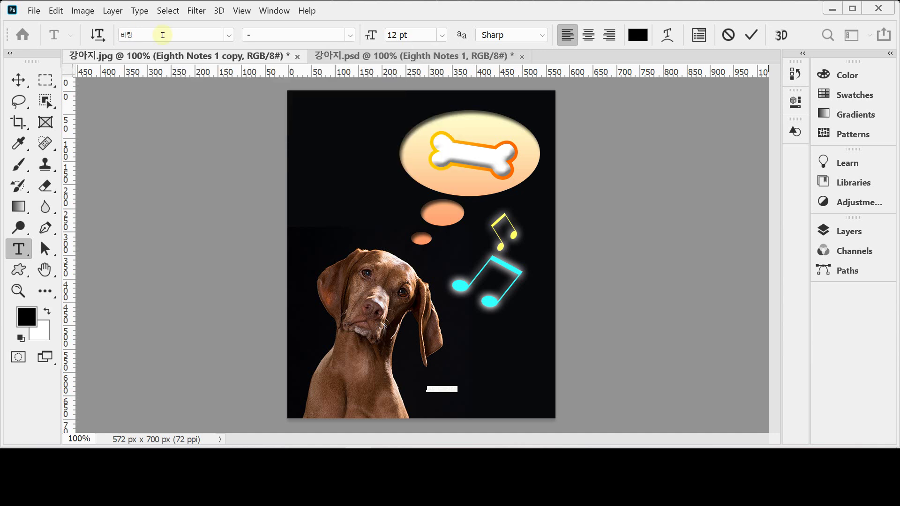
# Step: Set the selected text's size to 45 pt and its anti-aliasing to Strong
pyautogui.click(413, 36)
pyautogui.hotkey('ctrl', 'a')
pyautogui.write('45')
pyautogui.press('Return')
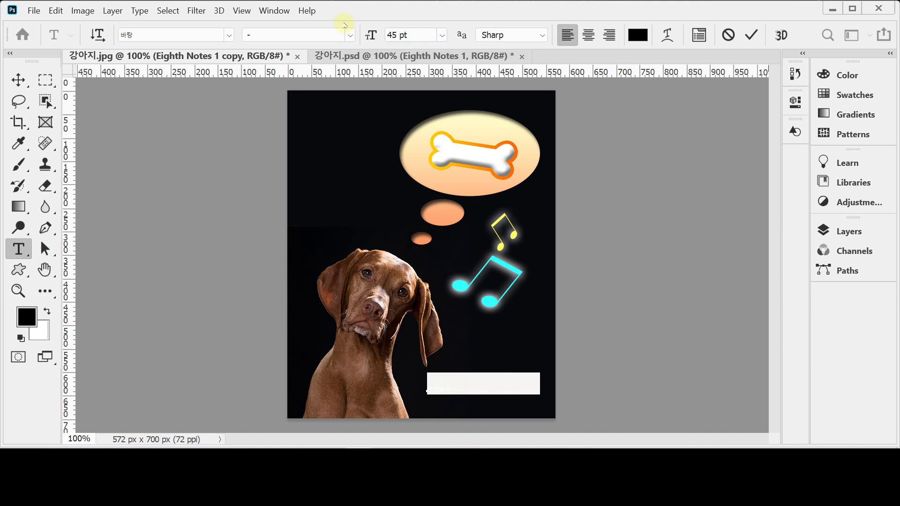
pyautogui.click(544, 37)
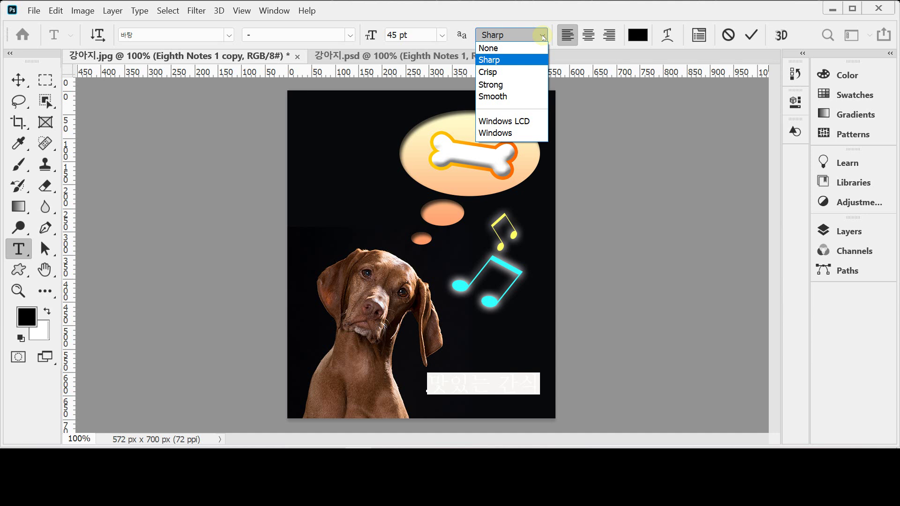
pyautogui.click(514, 86)
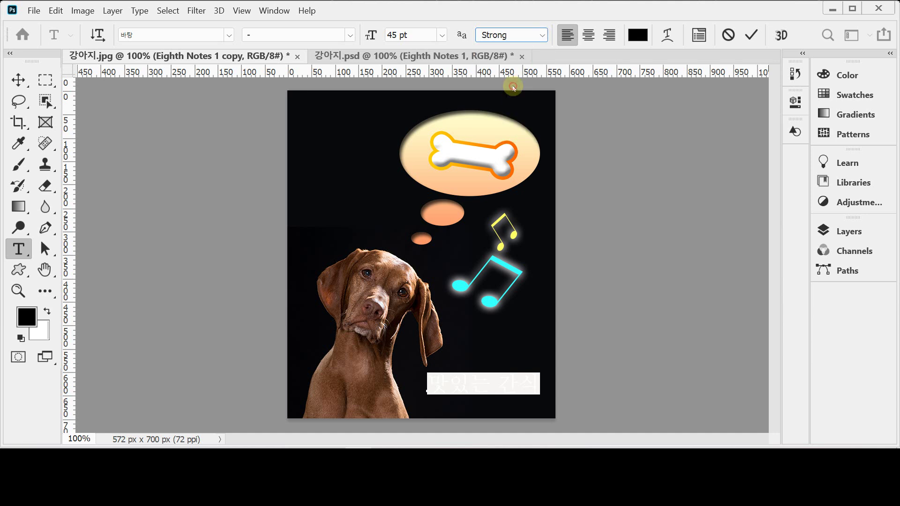
# Step: Set the color of the "맛있는 간식" text to mint green (6fc)
pyautogui.click(641, 39)
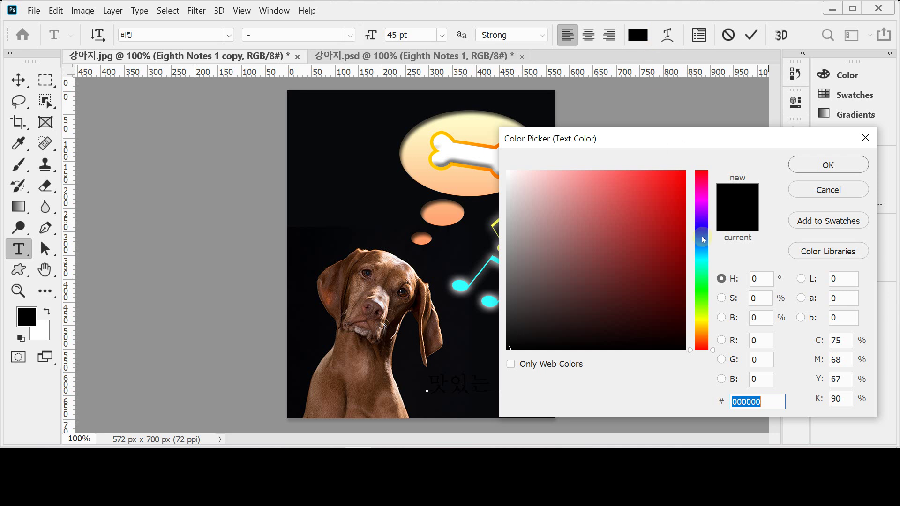
pyautogui.write('6=')
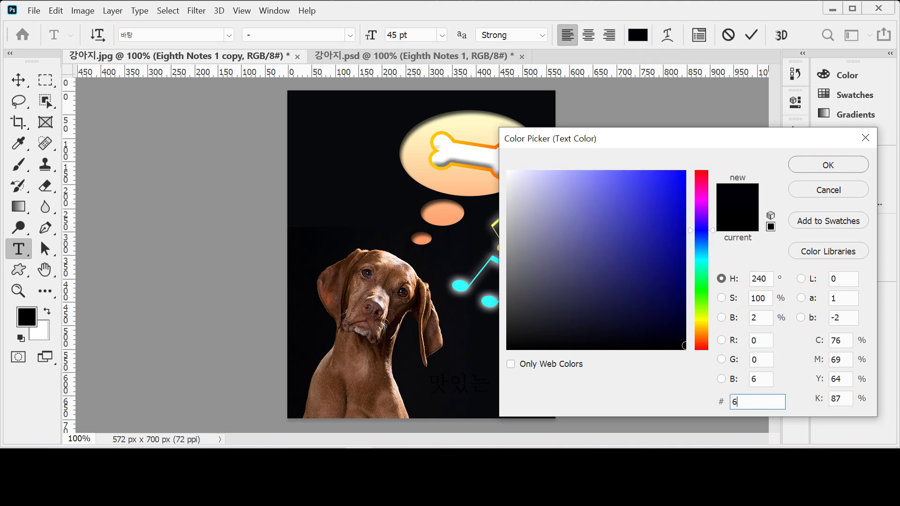
pyautogui.press('BackSpace')
pyautogui.press('BackSpace')
pyautogui.write('6fc')
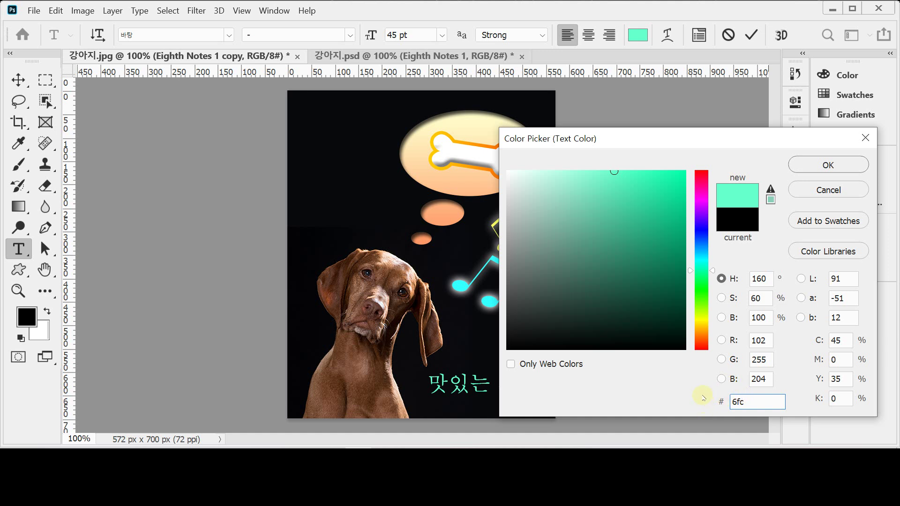
pyautogui.press('Return')
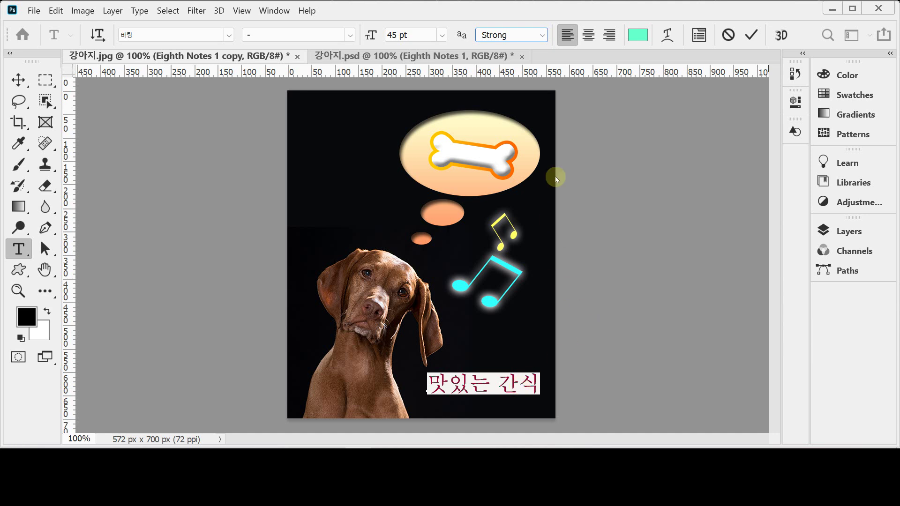
# Step: Warp the "맛있는 간식" text with the Rise style, horizontal with a +50% bend
pyautogui.click(668, 36)
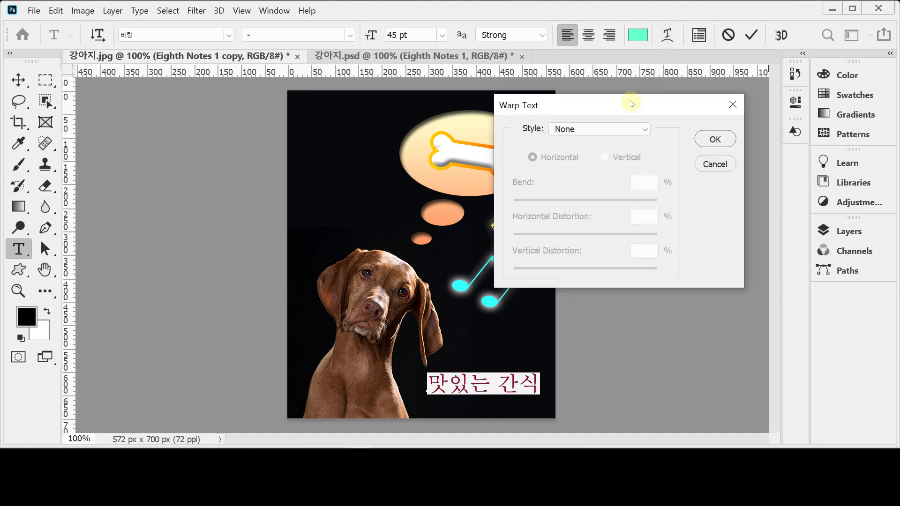
pyautogui.moveTo(633, 111); pyautogui.dragTo(645, 118)
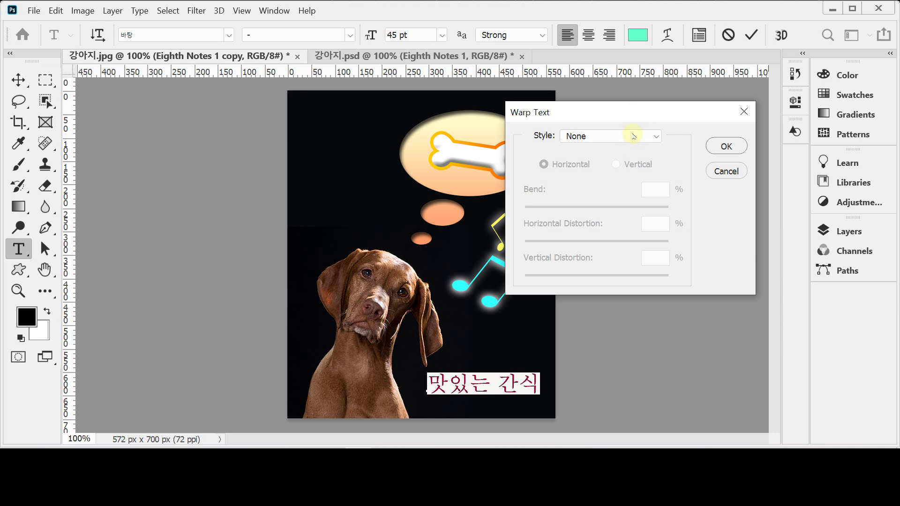
pyautogui.click(633, 137)
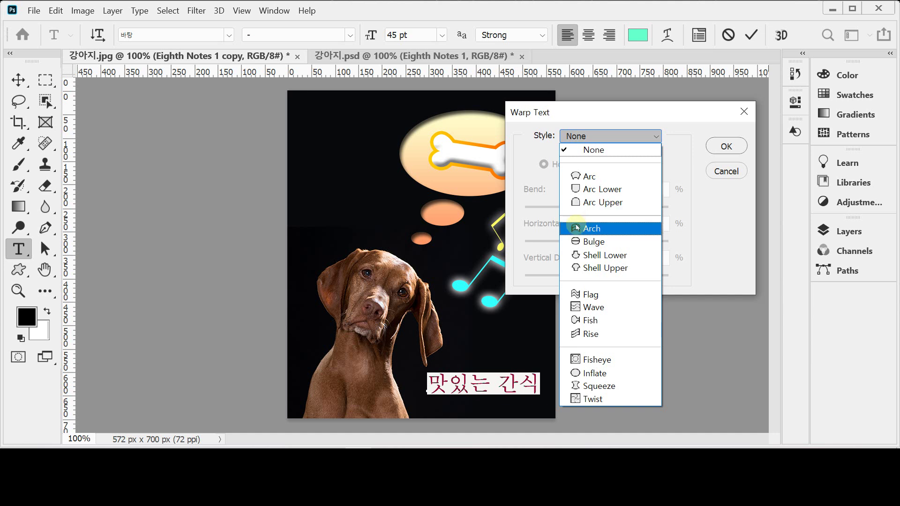
pyautogui.click(608, 336)
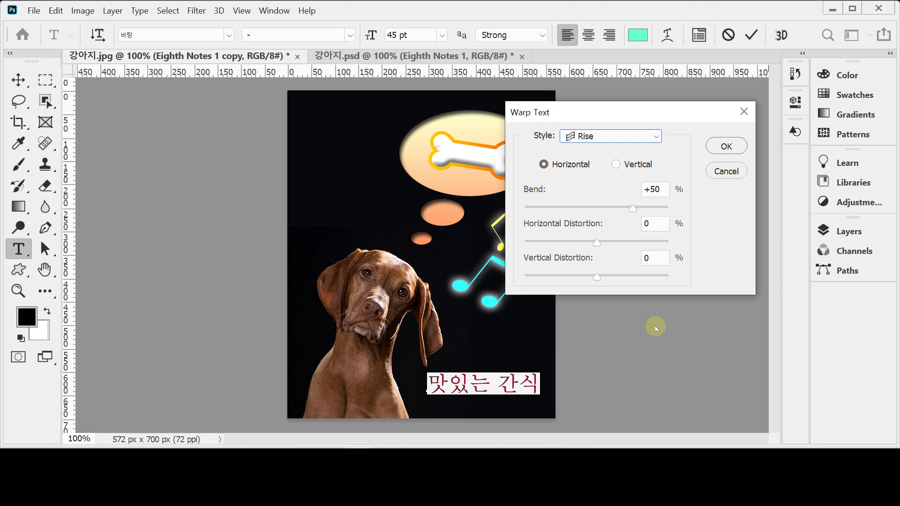
pyautogui.moveTo(619, 114); pyautogui.dragTo(627, 108)
pyautogui.moveTo(535, 387); pyautogui.dragTo(537, 373)
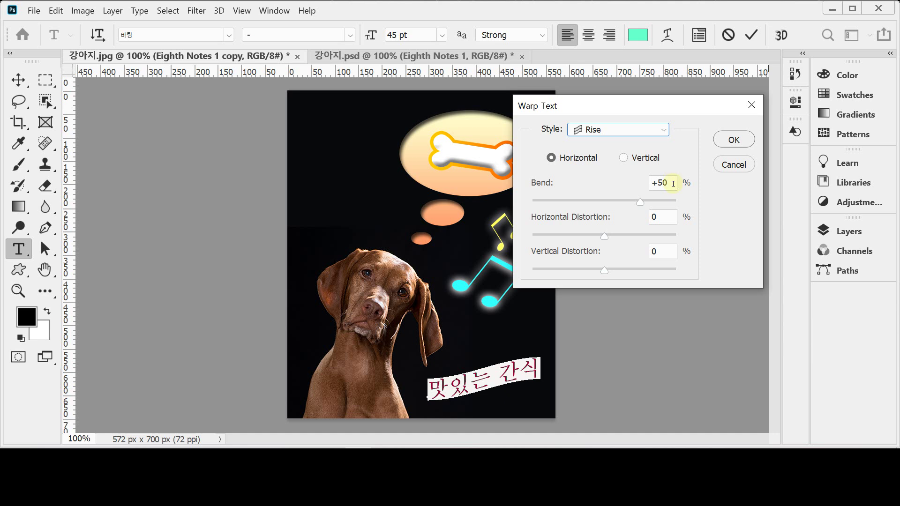
pyautogui.click(724, 142)
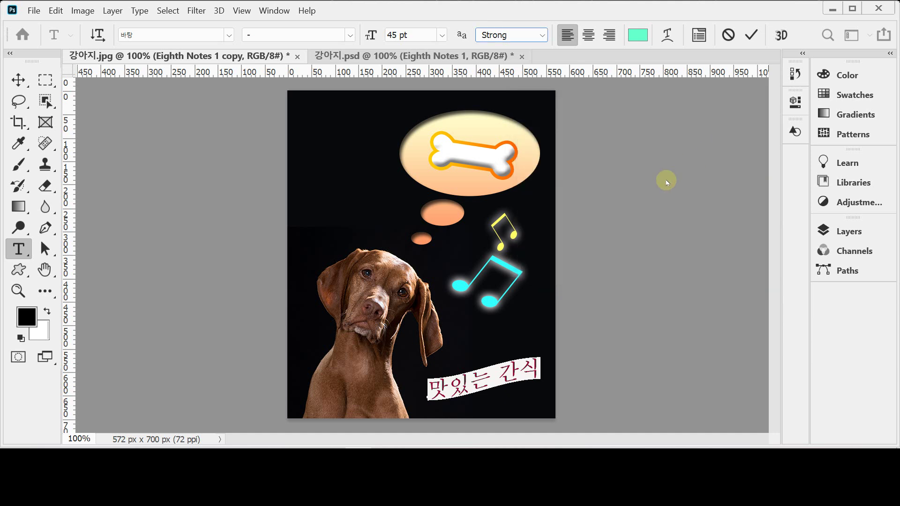
# Step: Commit the text and add a Stroke effect to its layer with a size of 3 px
pyautogui.click(860, 236)
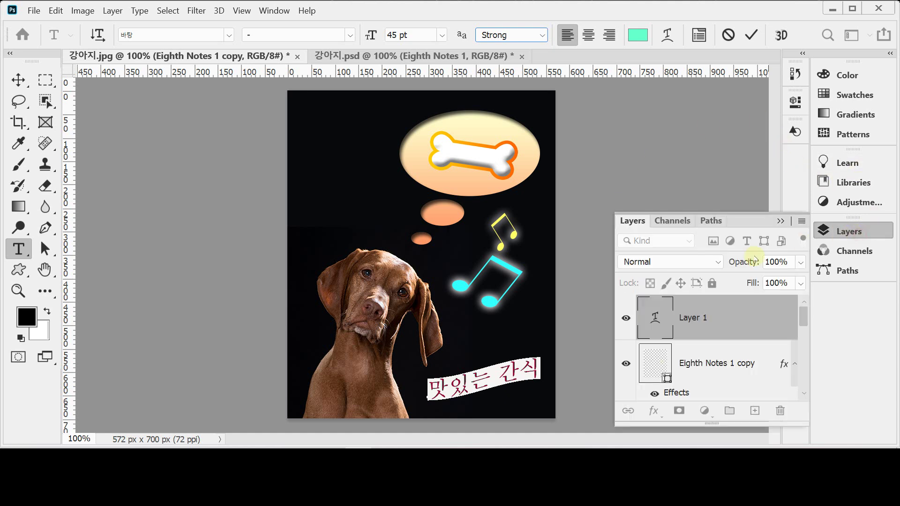
pyautogui.click(654, 412)
pyautogui.click(654, 412)
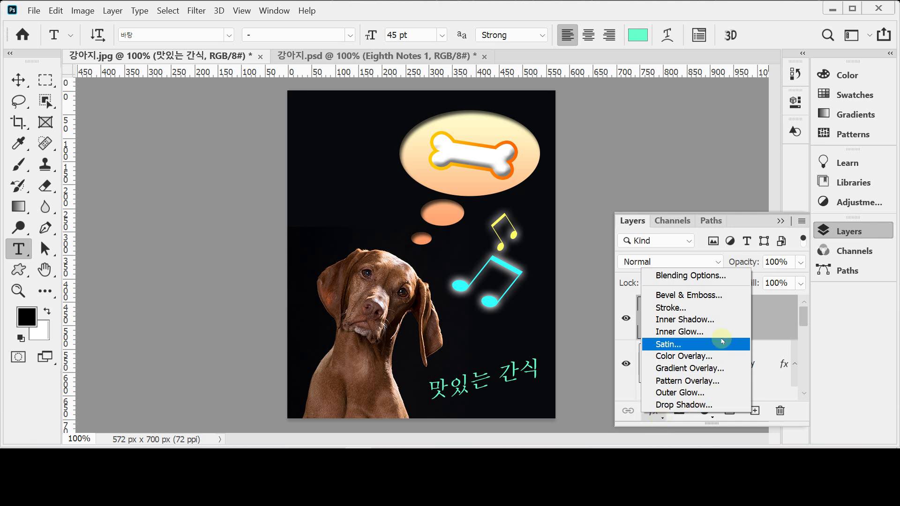
pyautogui.click(704, 311)
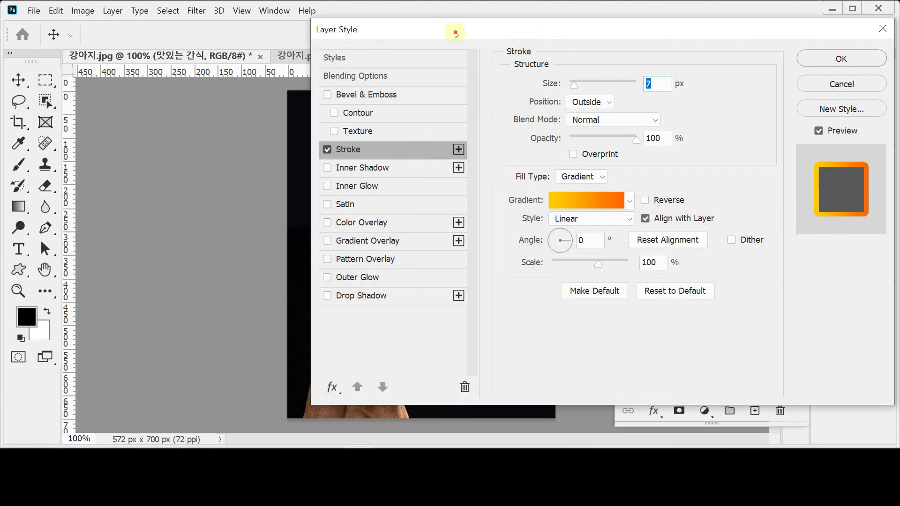
pyautogui.moveTo(454, 30); pyautogui.dragTo(583, 21)
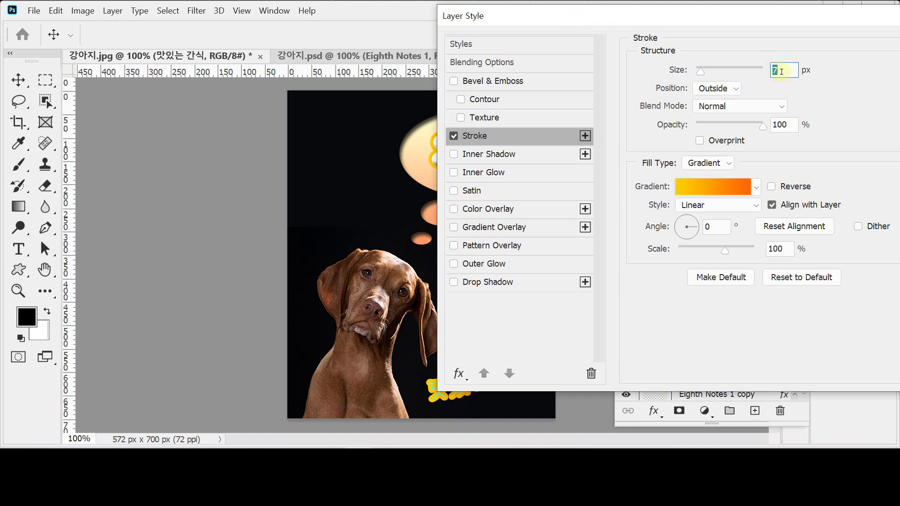
pyautogui.write('3')
# Step: Change the text stroke's fill type to Color and set it to tan (c96)
pyautogui.click(707, 164)
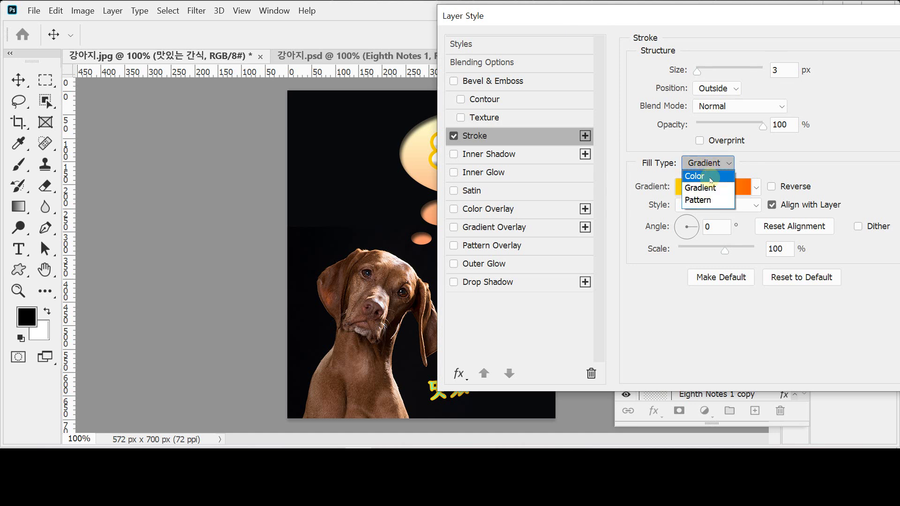
pyautogui.click(709, 178)
pyautogui.press('space')
pyautogui.click(669, 189)
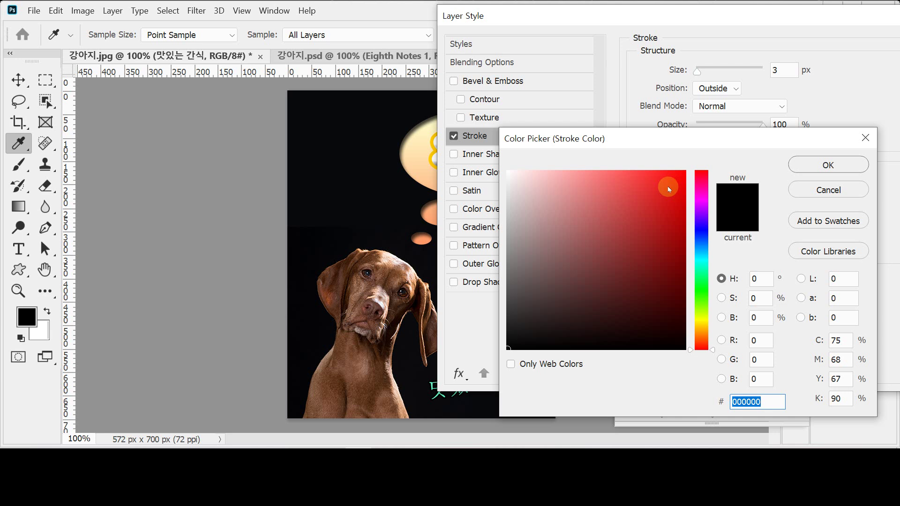
pyautogui.write('c')
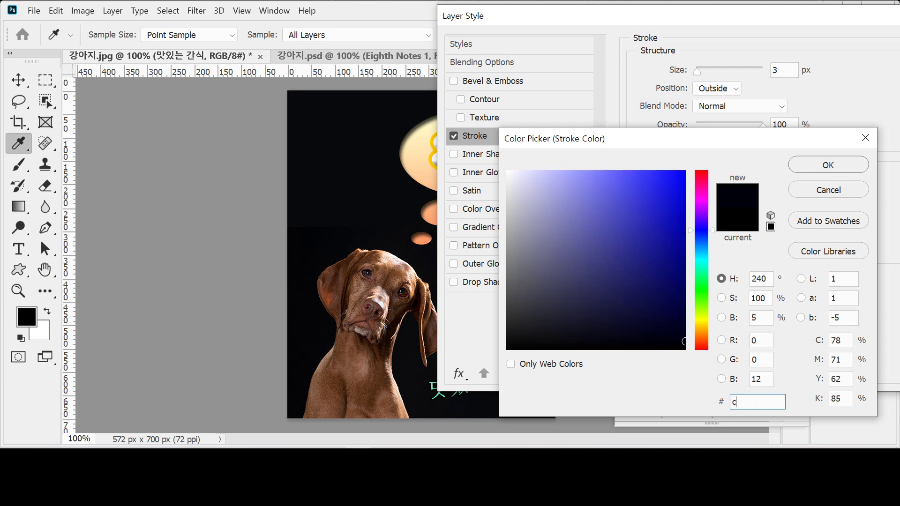
pyautogui.write('9')
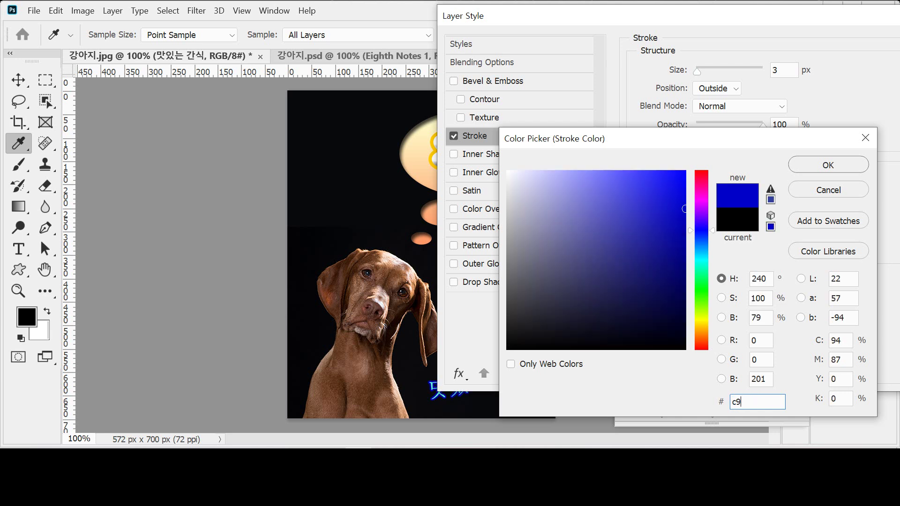
pyautogui.write('6')
pyautogui.press('Return')
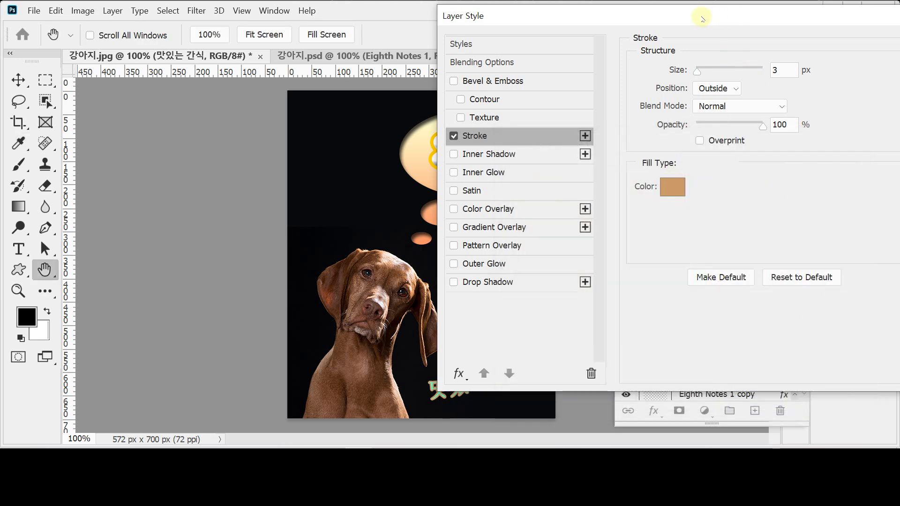
# Step: Apply the stroke settings, move the "맛있는 간식" text slightly down toward the photo's lower edge, and commit the text edit
pyautogui.press('Return')
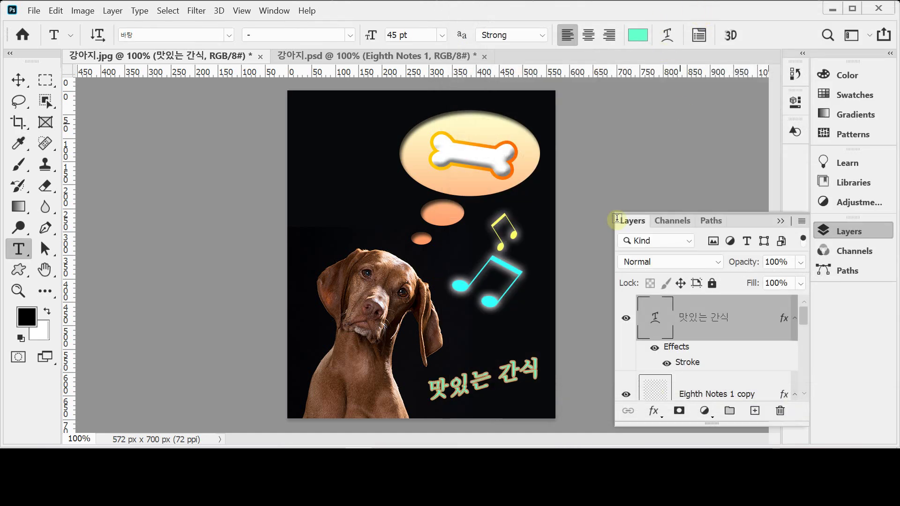
pyautogui.click(830, 234)
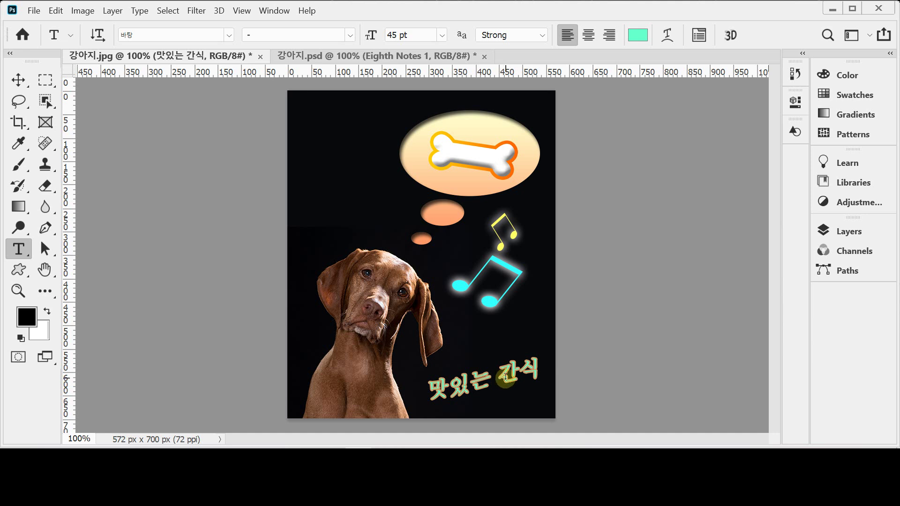
pyautogui.click(505, 377)
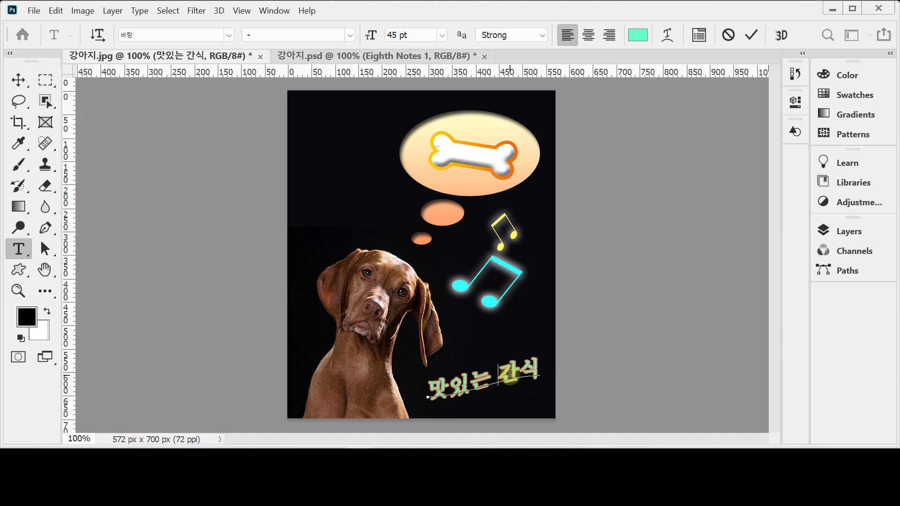
pyautogui.moveTo(546, 398); pyautogui.dragTo(546, 403)
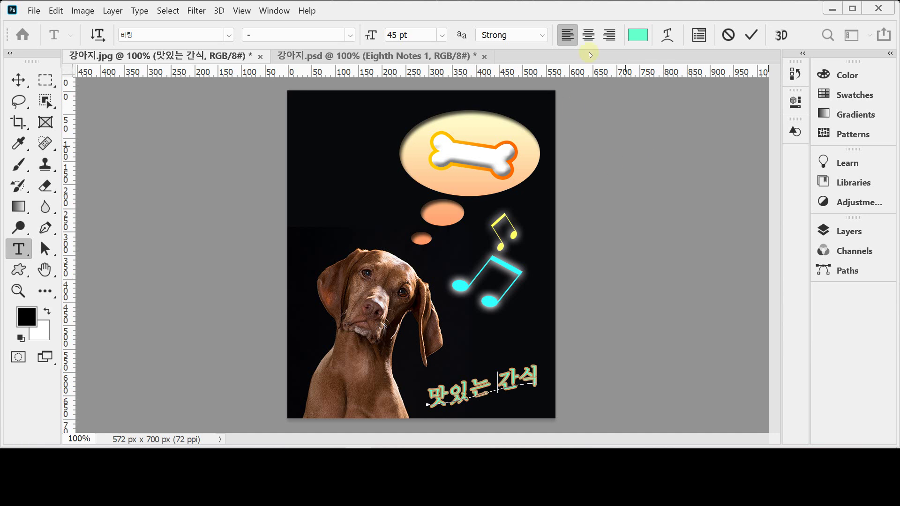
pyautogui.click(750, 39)
pyautogui.click(750, 38)
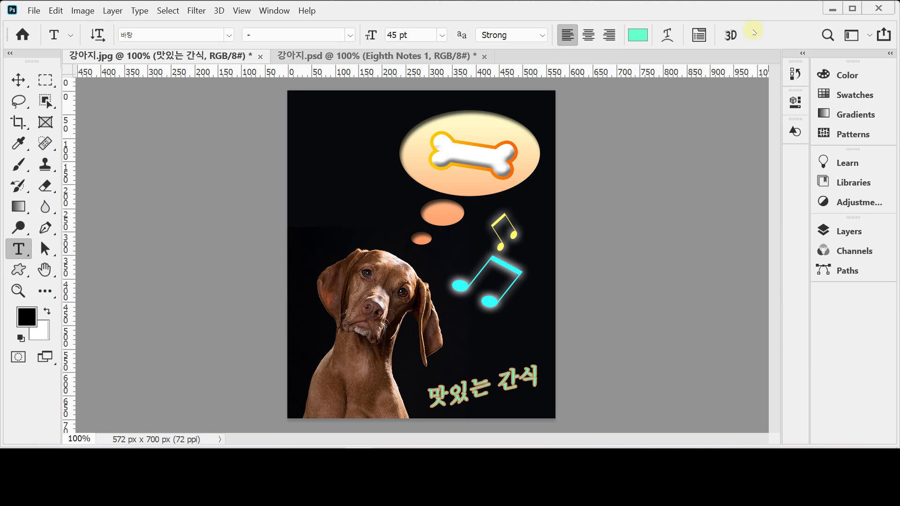
# Step: Inspect the fill color code of the "Eighth Notes 1 copy" shape layer and cancel the color picker
pyautogui.click(866, 231)
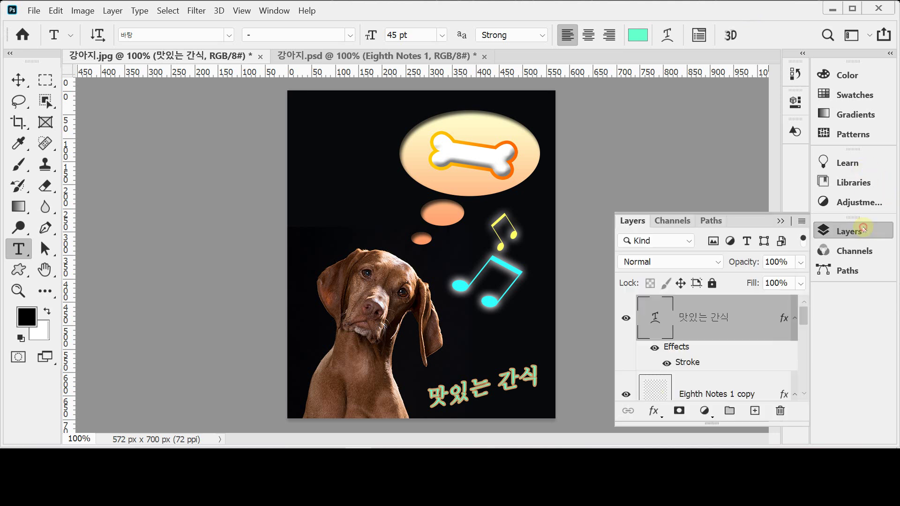
pyautogui.scroll(-1, 663, 381)
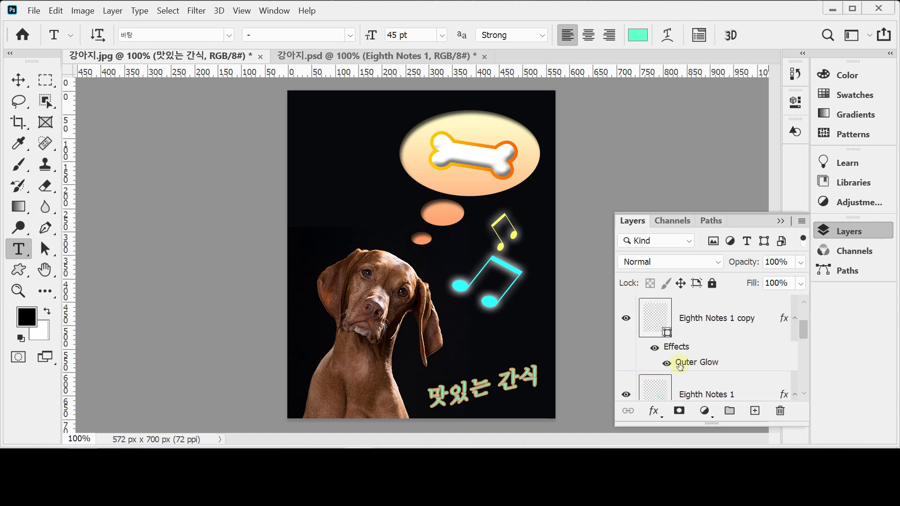
pyautogui.click(656, 322)
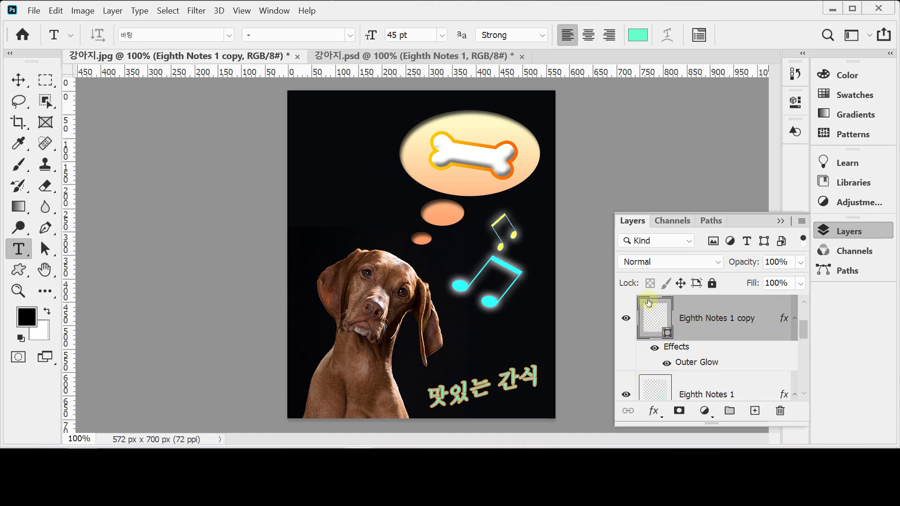
pyautogui.doubleClick(653, 321)
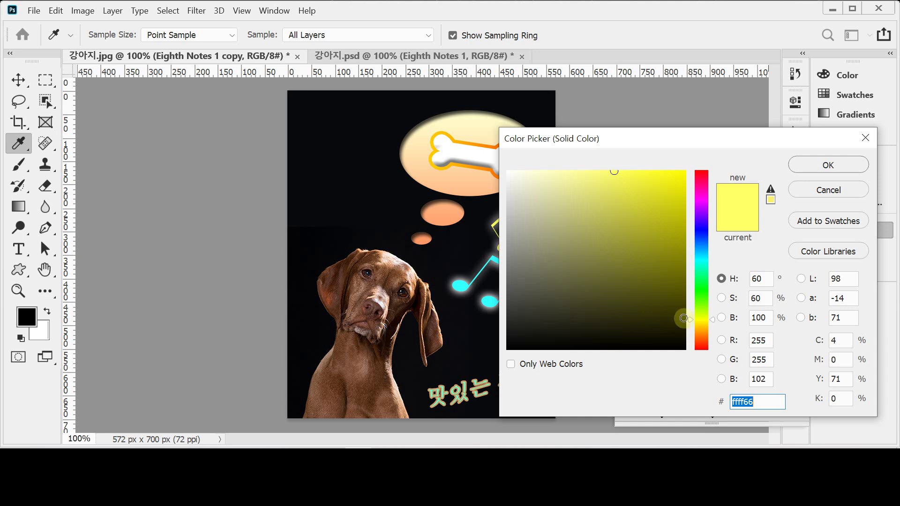
pyautogui.click(764, 402)
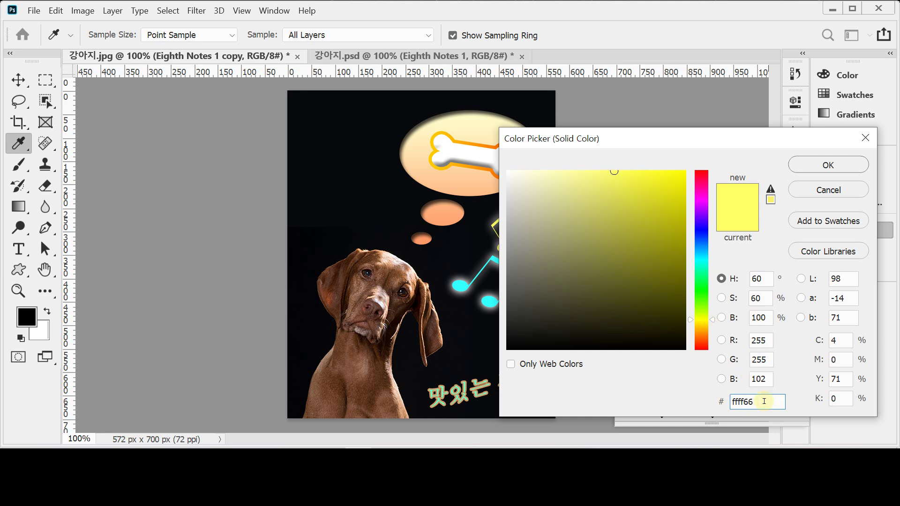
pyautogui.doubleClick(779, 401)
pyautogui.click(828, 189)
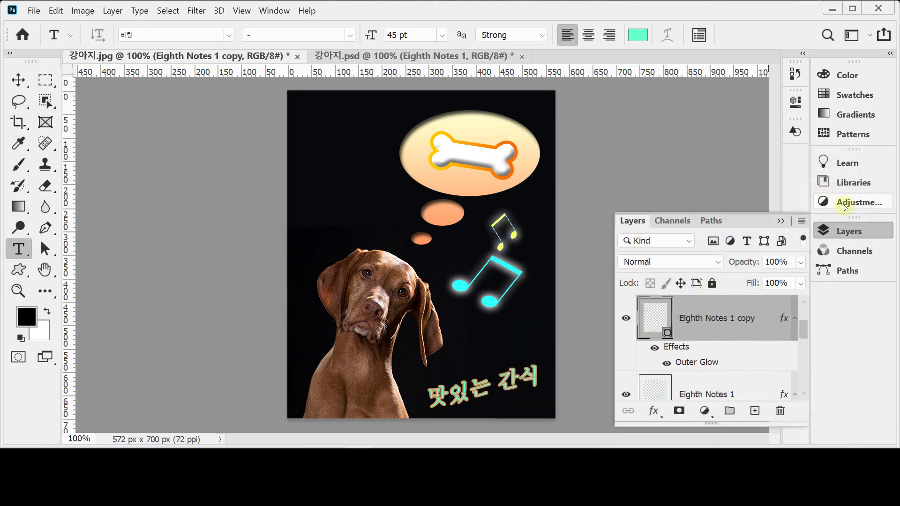